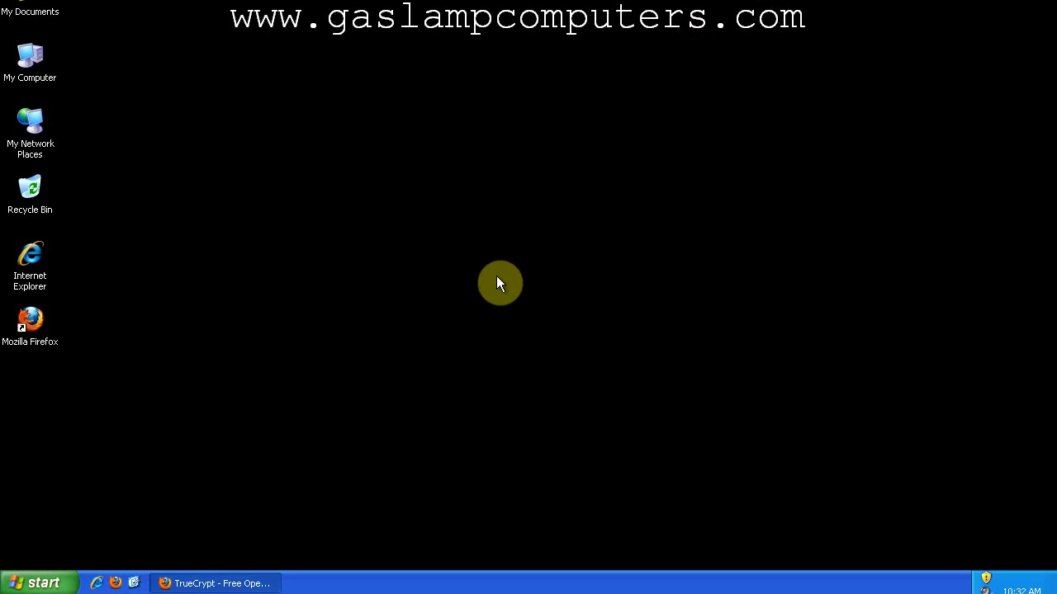
# Download and save TrueCrypt Setup 6.2a.exe for Windows from the TrueCrypt Downloads page.
pyautogui.click(243, 583)
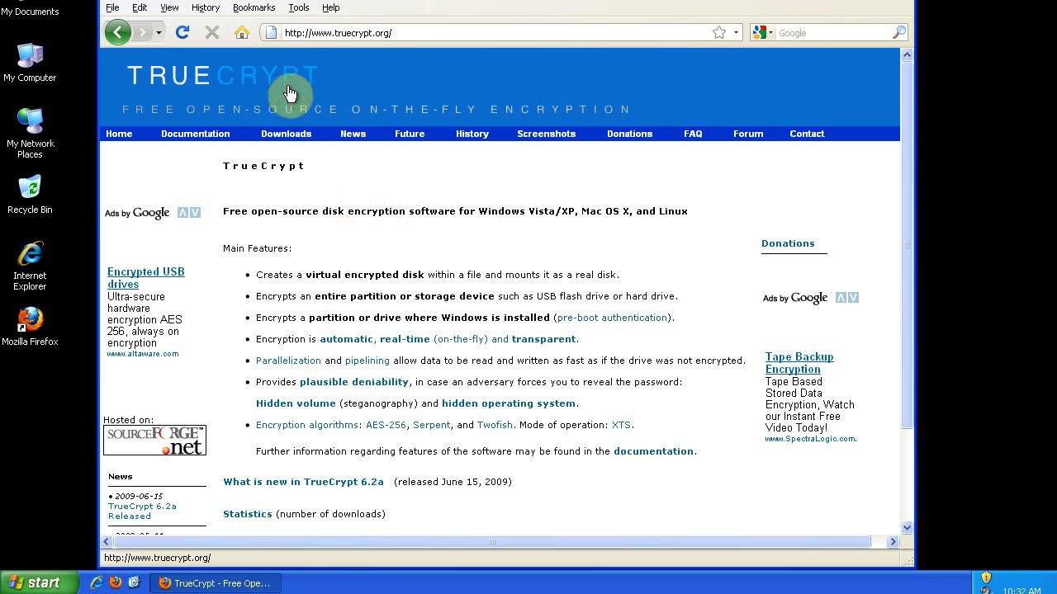
pyautogui.click(283, 137)
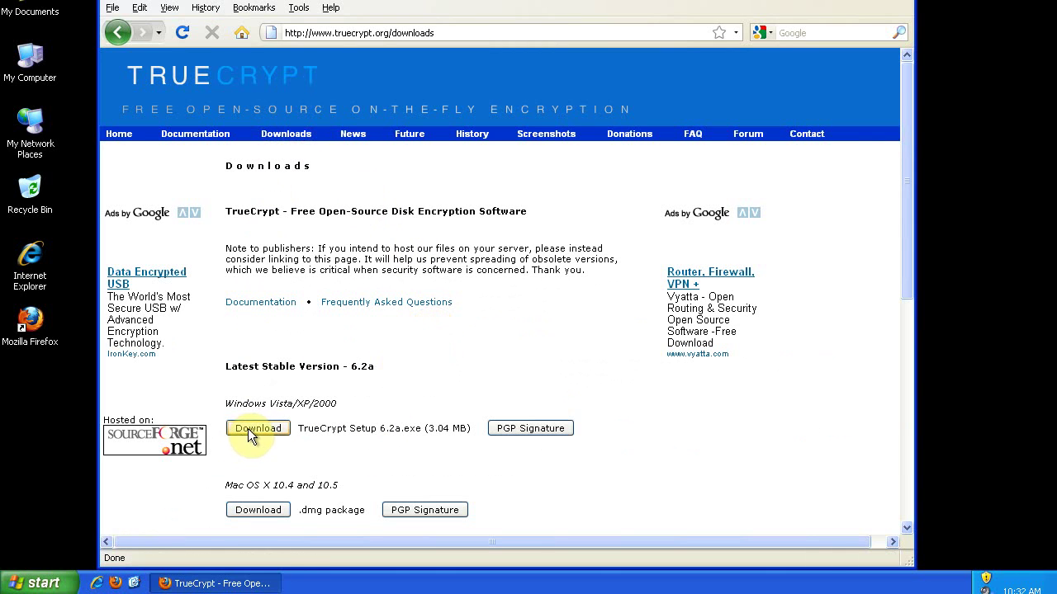
pyautogui.click(254, 429)
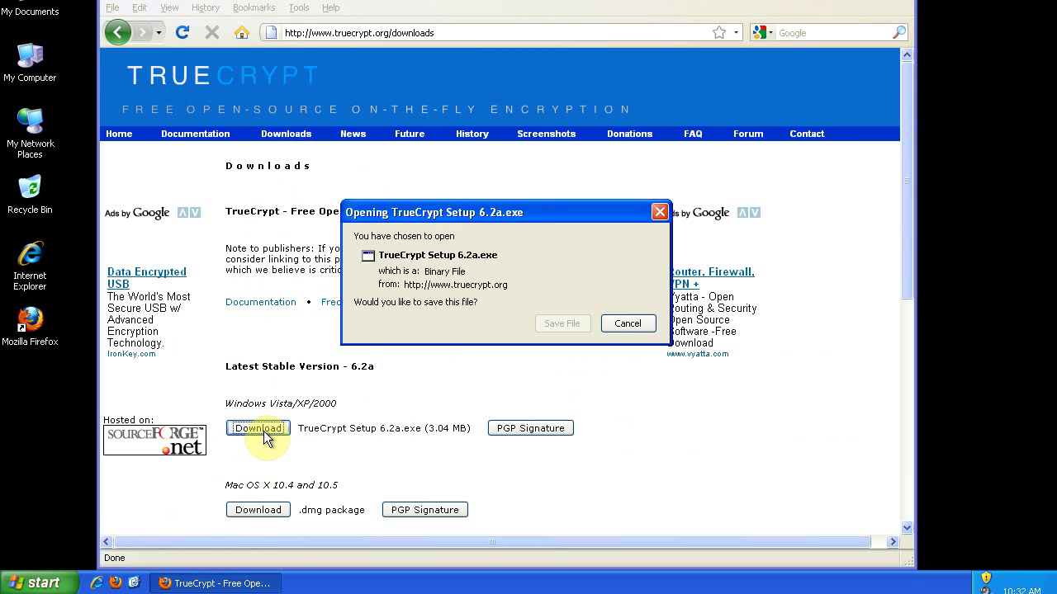
pyautogui.click(560, 326)
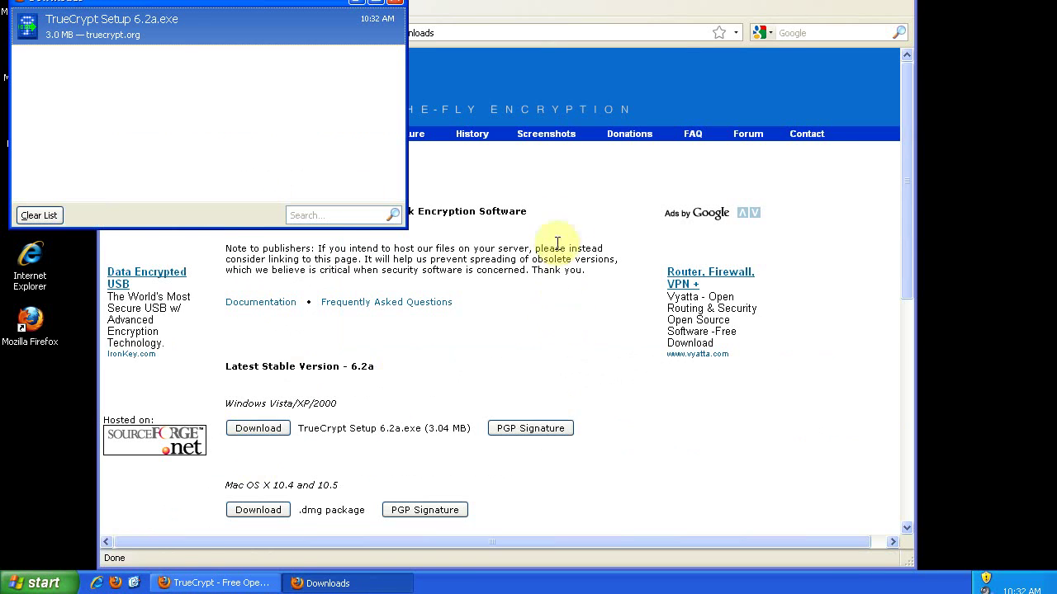
# Clear the finished downloads list and minimize the Downloads window.
pyautogui.click(48, 215)
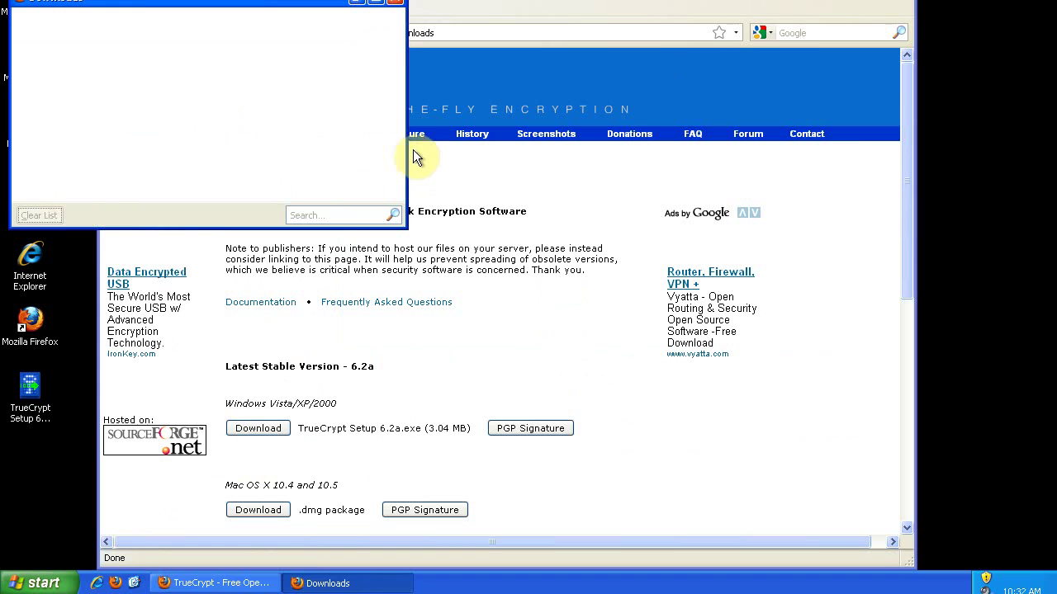
pyautogui.click(358, 6)
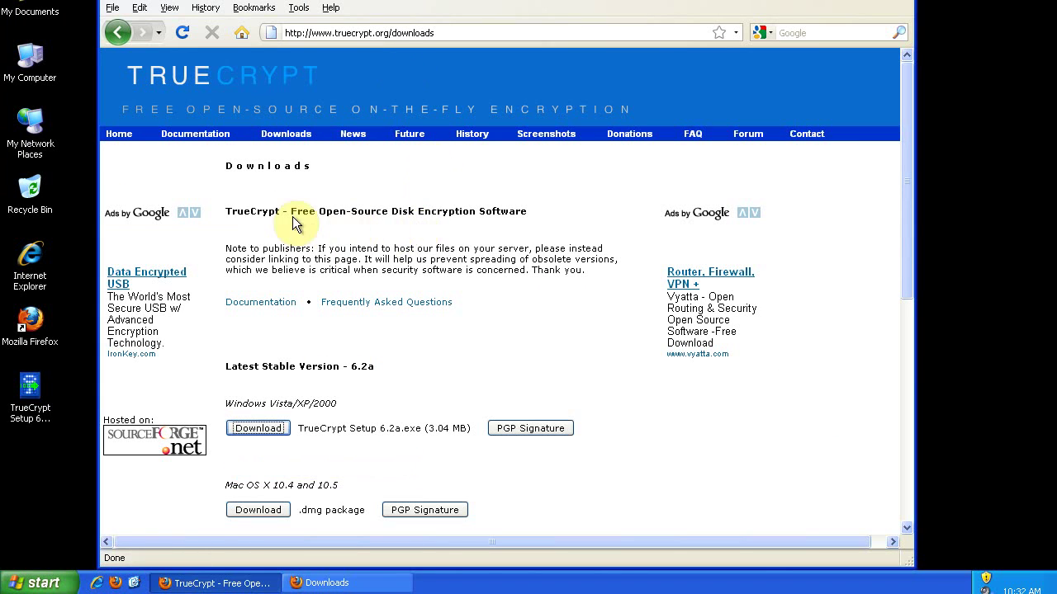
pyautogui.moveTo(223, 211); pyautogui.dragTo(523, 216)
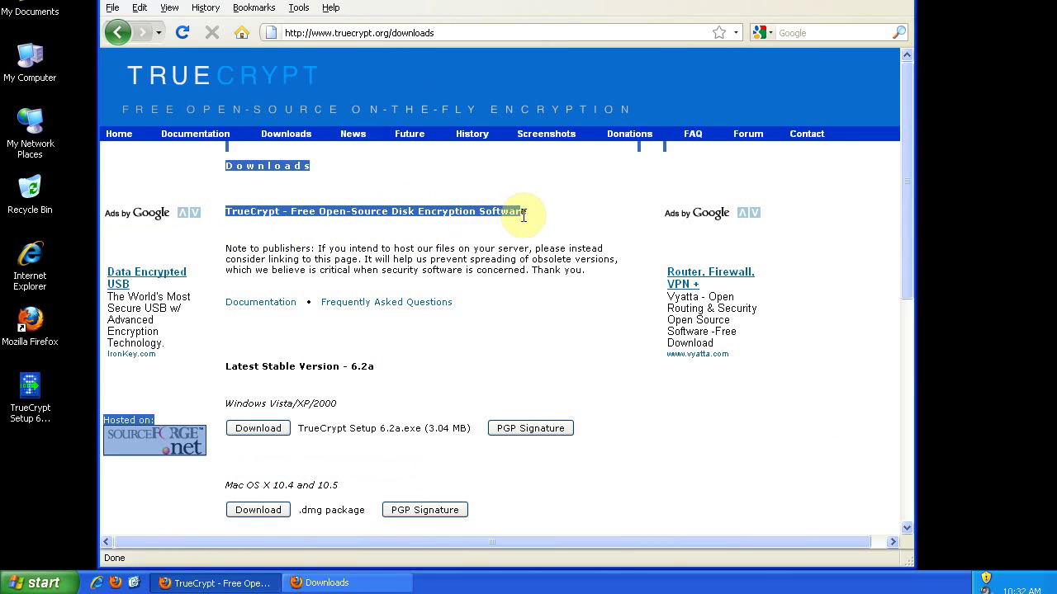
pyautogui.click(531, 213)
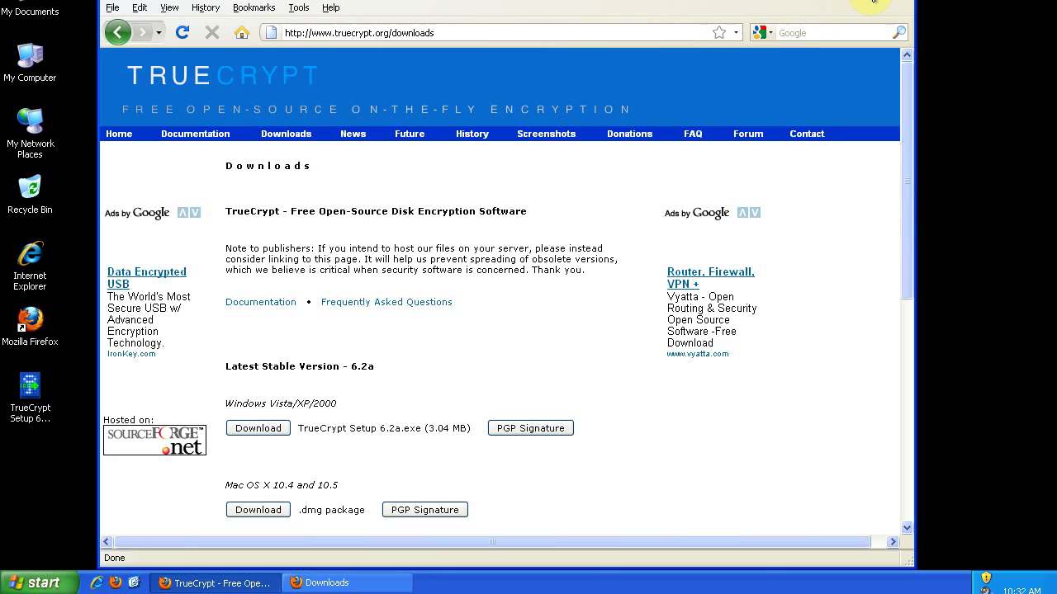
# Run TrueCrypt Setup 6.2a.exe, accept the license, install with default options and decline the tutorial.
pyautogui.click(874, 2)
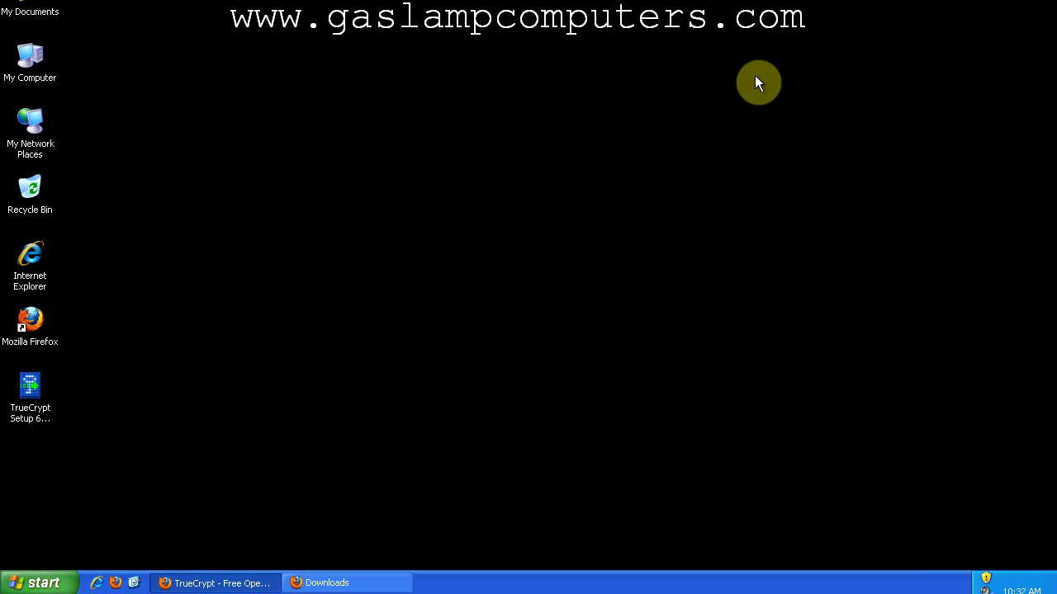
pyautogui.click(35, 395)
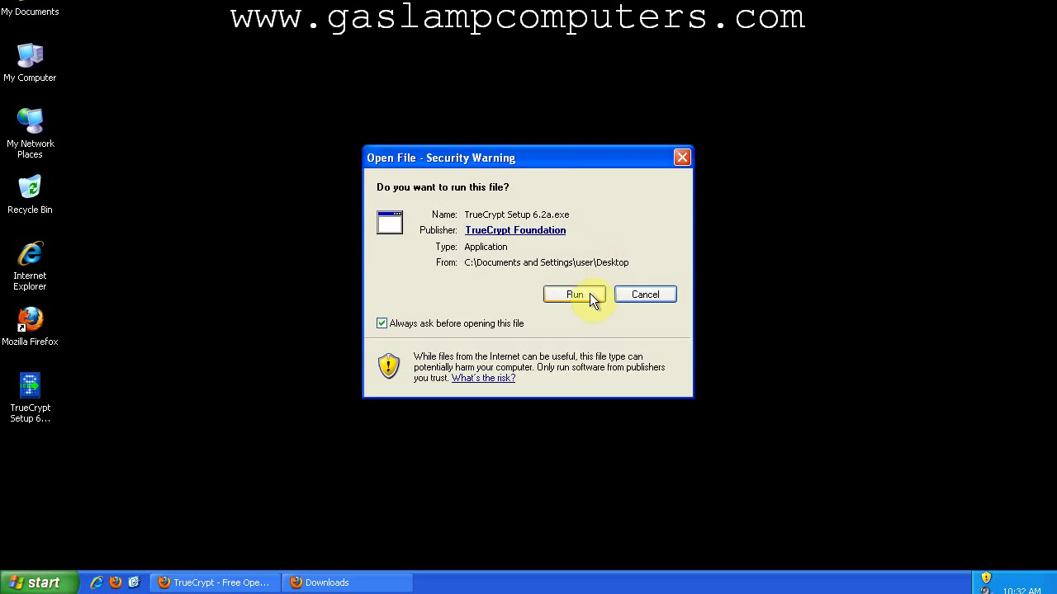
pyautogui.click(589, 295)
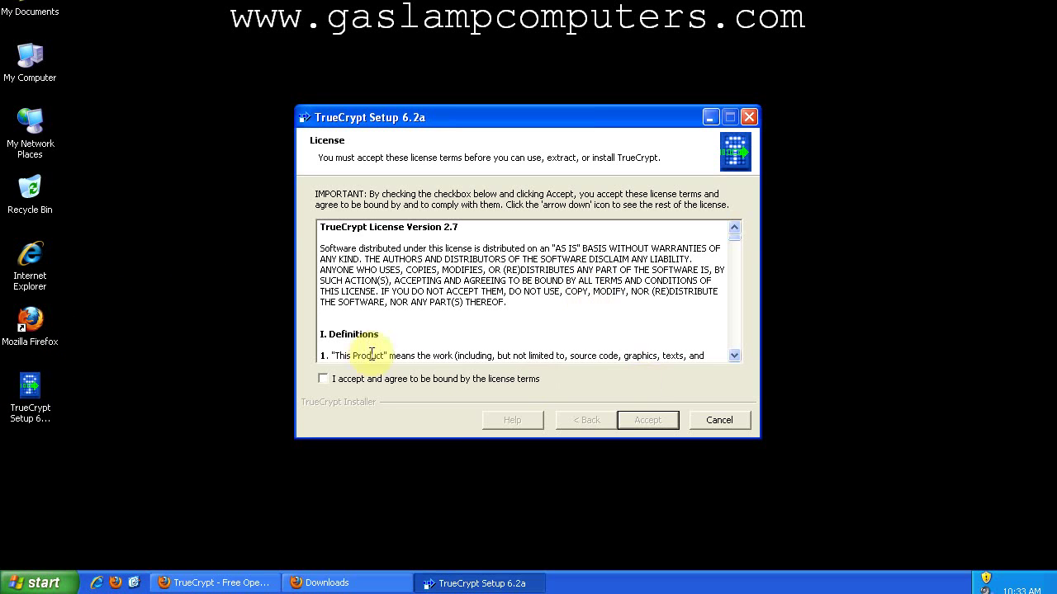
pyautogui.click(339, 379)
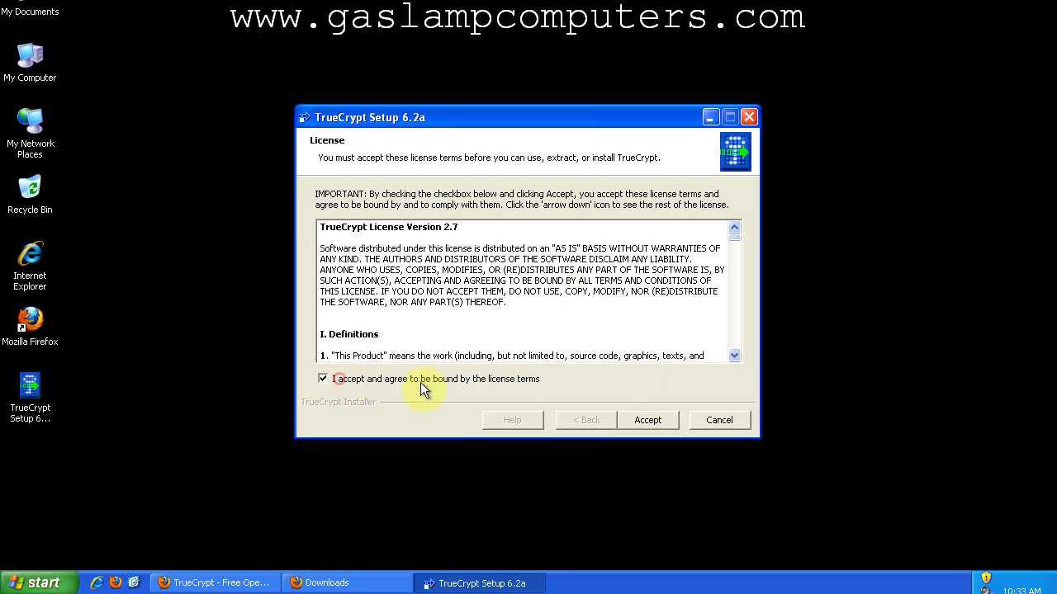
pyautogui.click(663, 419)
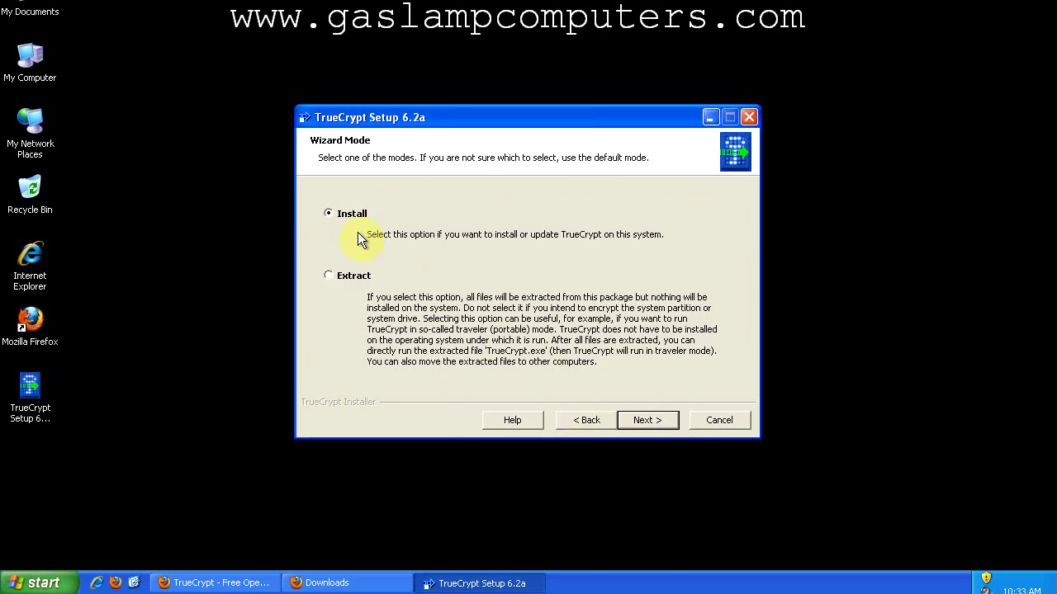
pyautogui.click(654, 421)
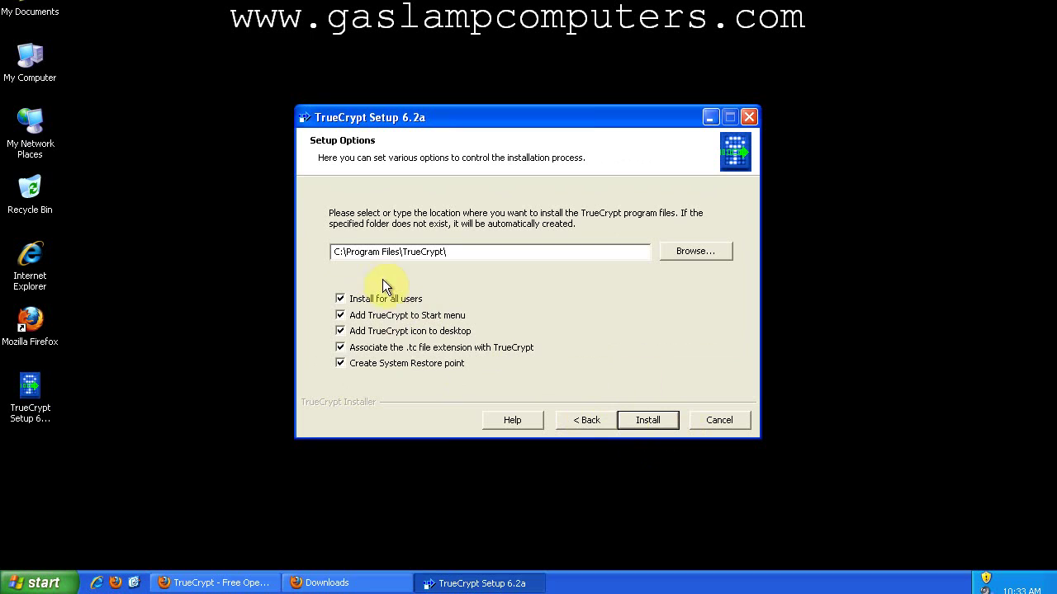
pyautogui.click(633, 414)
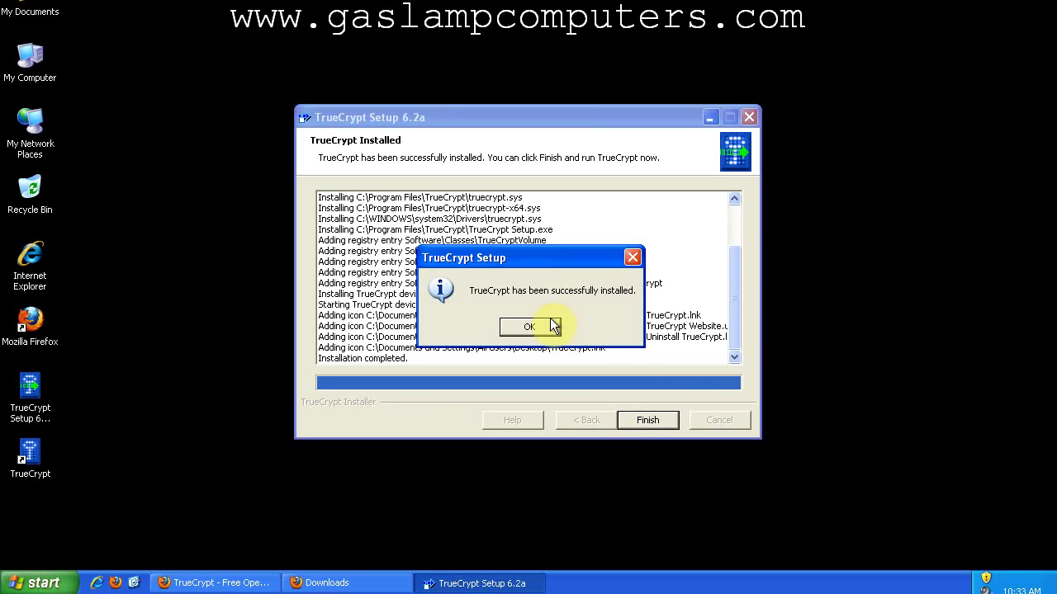
pyautogui.click(541, 327)
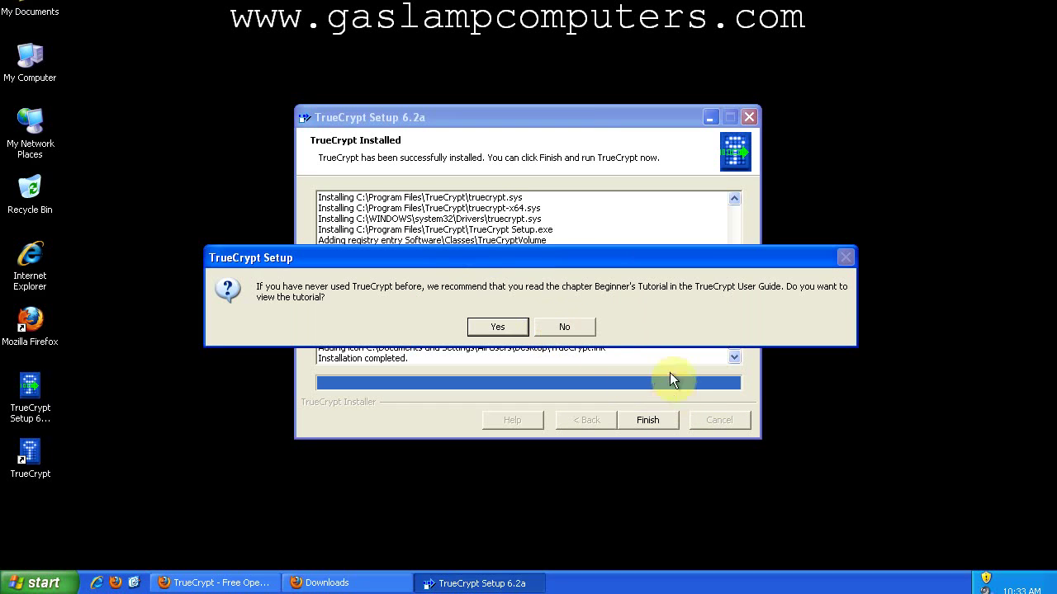
pyautogui.click(580, 327)
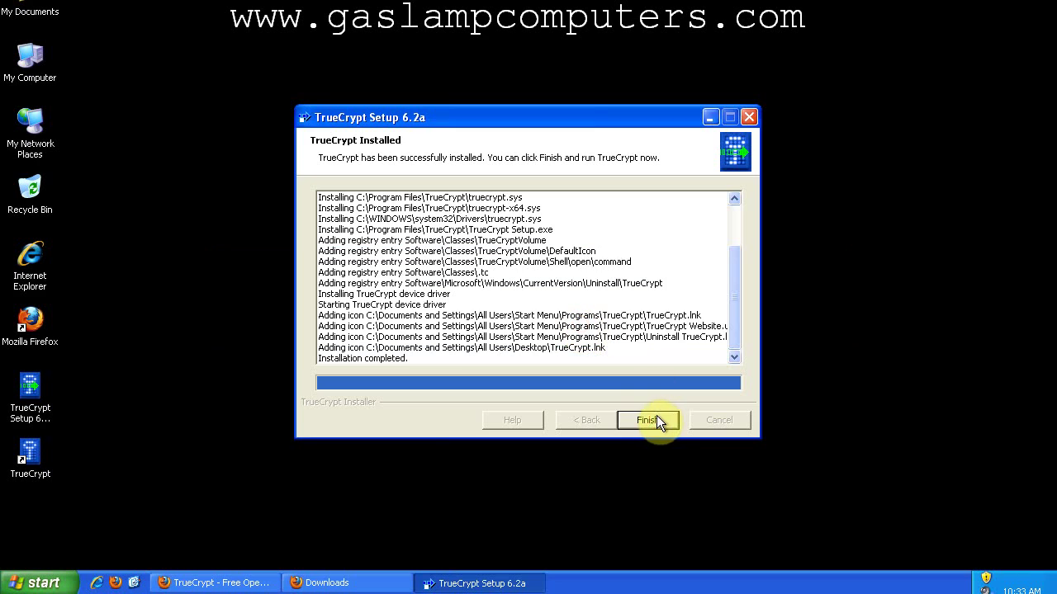
pyautogui.click(649, 421)
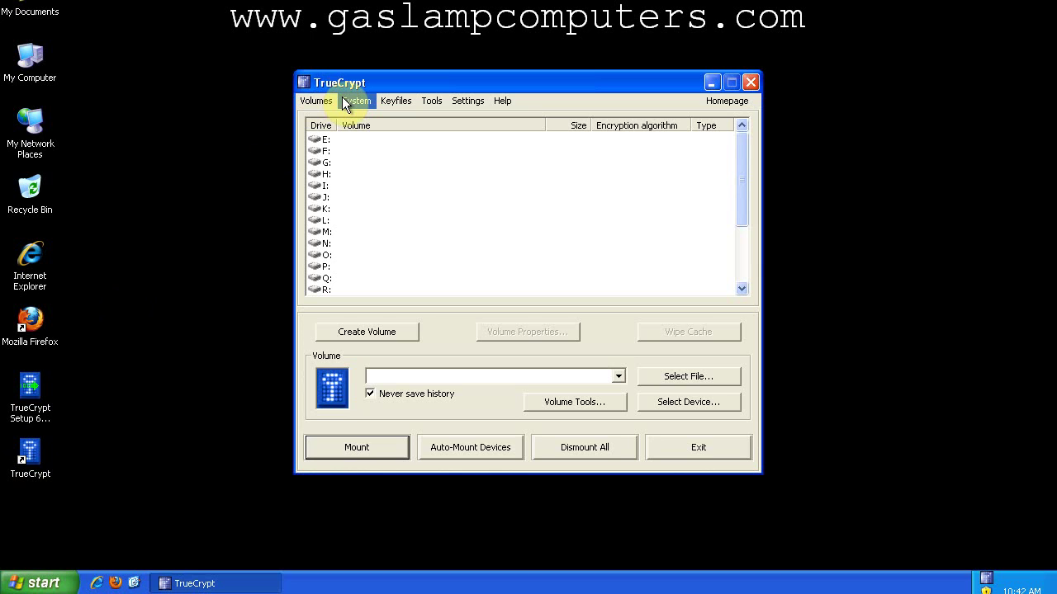
# Start system encryption as Normal, encrypting the whole drive including the host protected area.
pyautogui.click(357, 103)
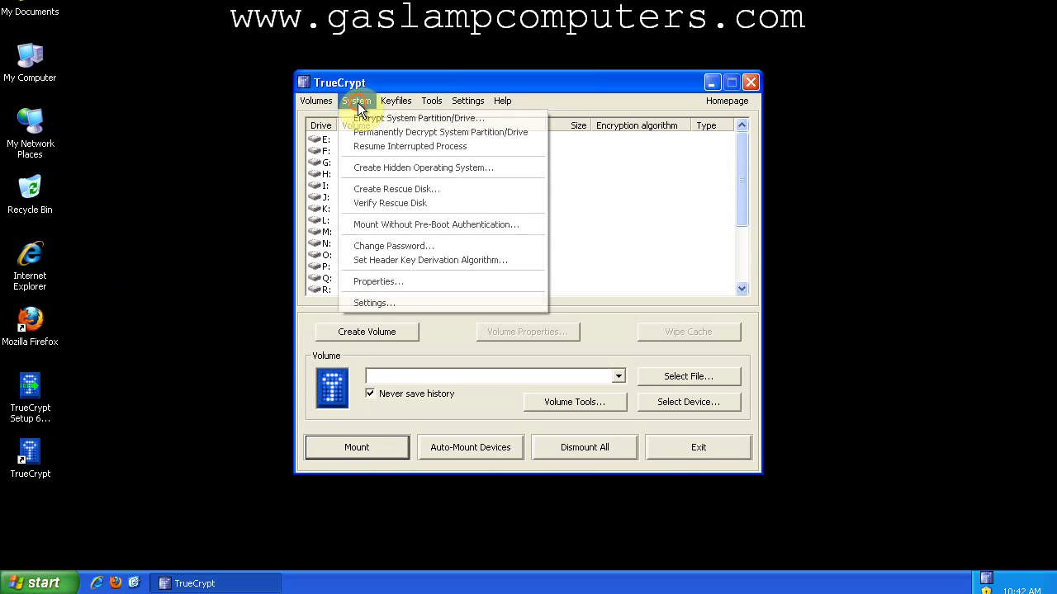
pyautogui.click(374, 121)
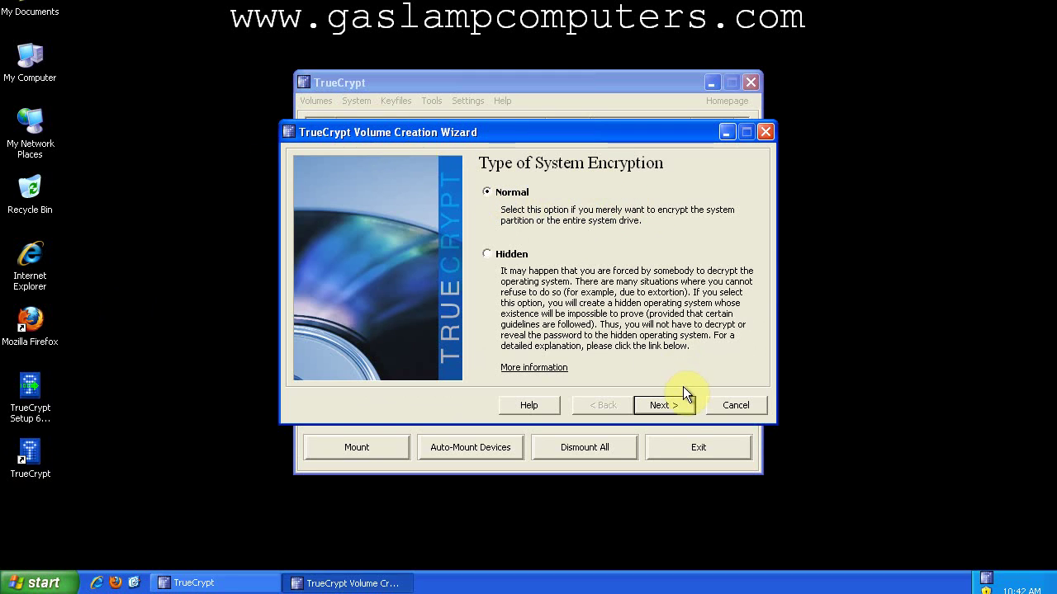
pyautogui.click(675, 406)
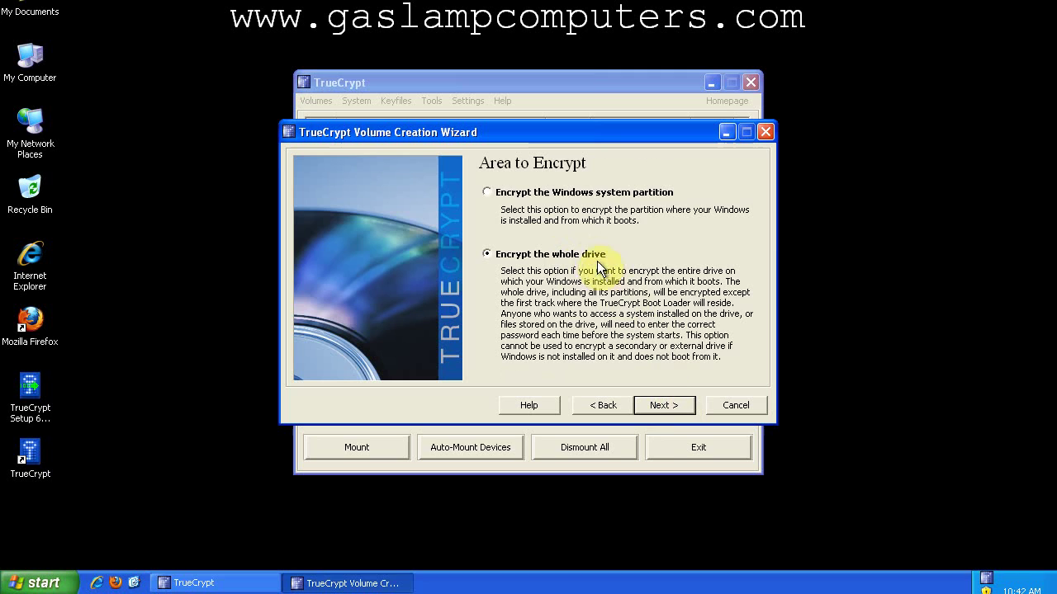
pyautogui.click(674, 404)
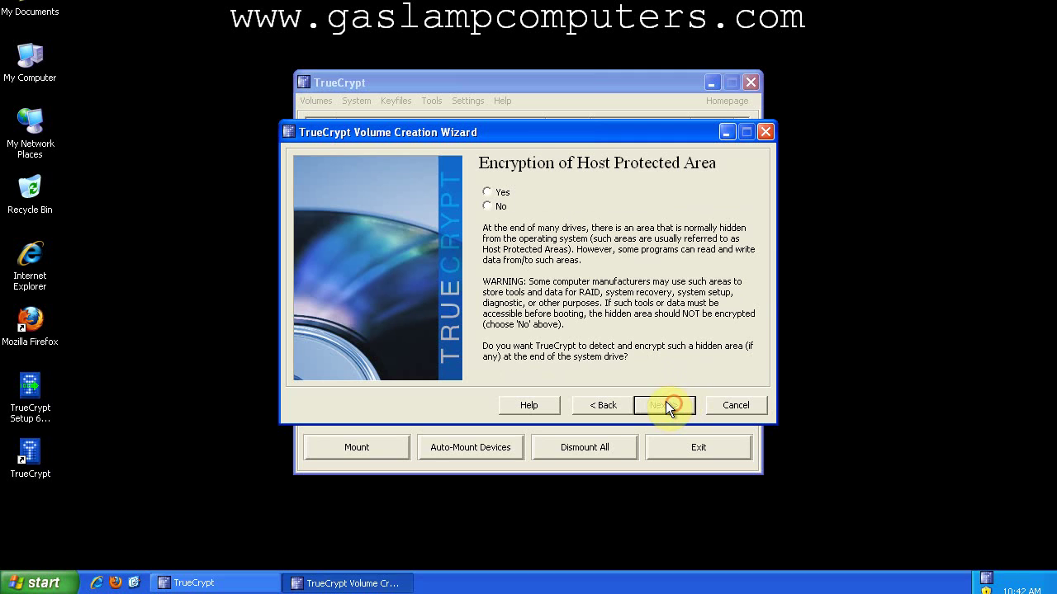
pyautogui.click(506, 195)
pyautogui.click(677, 404)
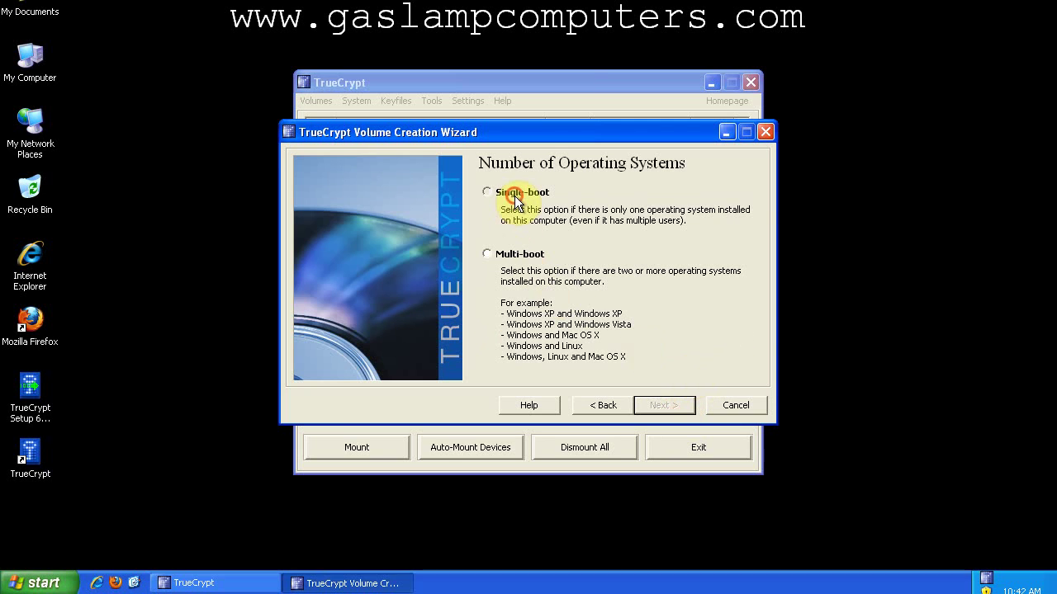
# Choose Single-boot and keep AES with RIPEMD-160, continuing to the password step.
pyautogui.click(515, 196)
pyautogui.click(667, 404)
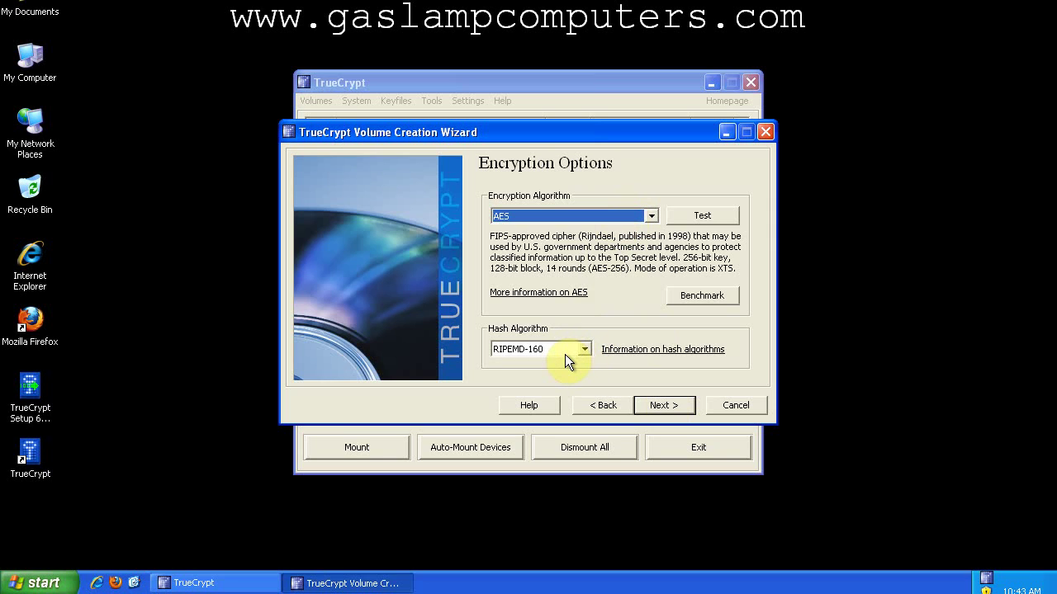
pyautogui.click(677, 403)
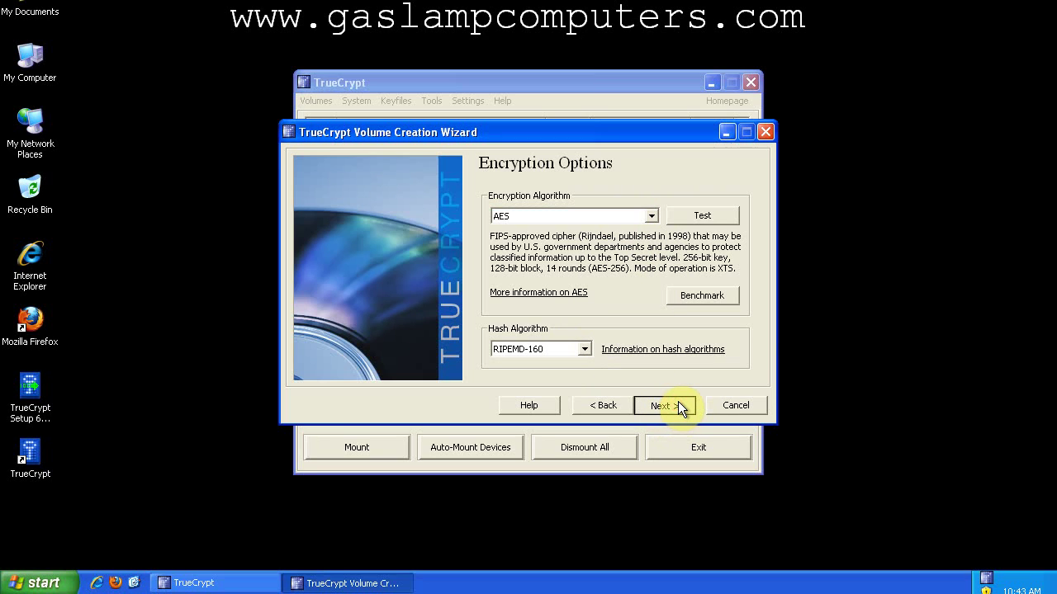
pyautogui.click(666, 408)
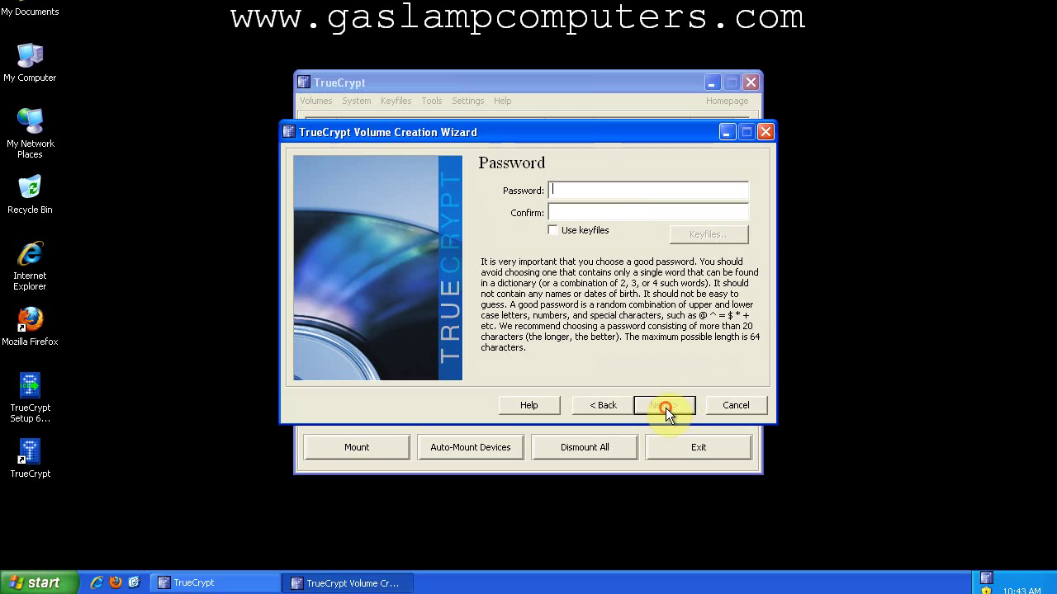
# Enter the system encryption password, retype it in Confirm, and continue.
pyautogui.click(595, 189)
pyautogui.write('*****')
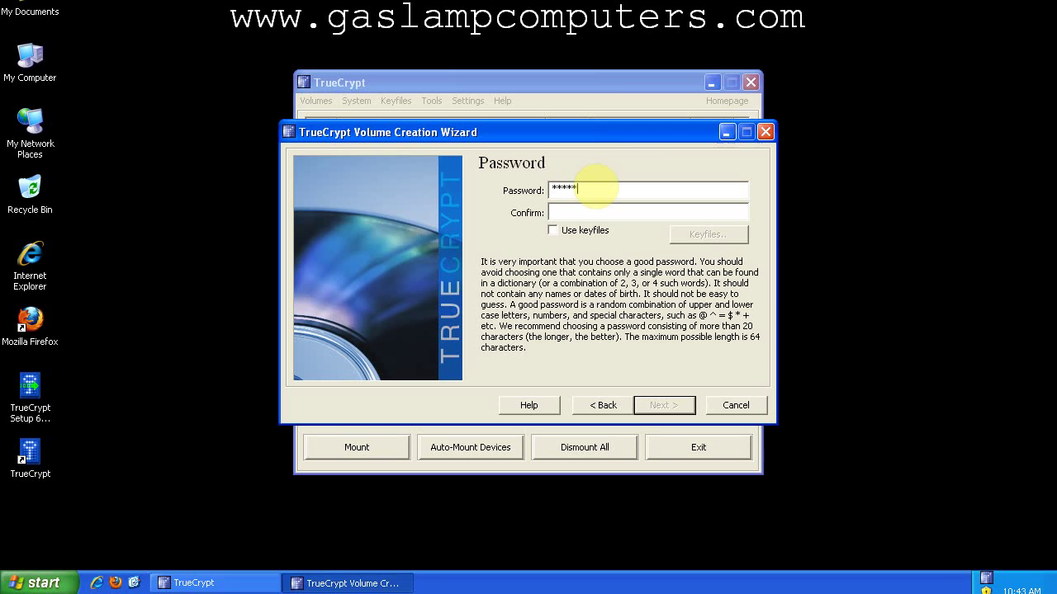
pyautogui.write('*')
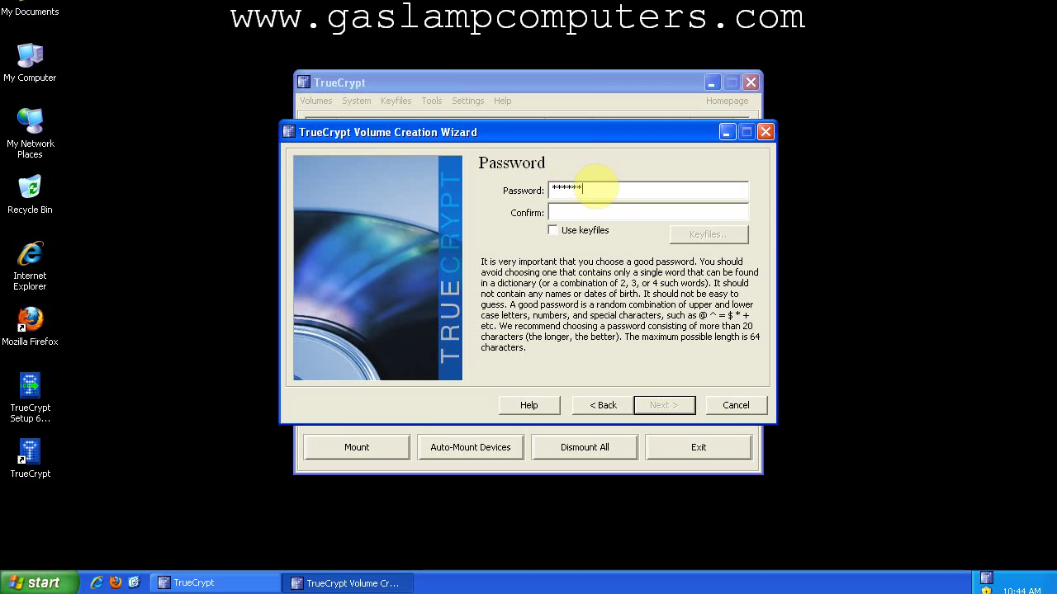
pyautogui.write('****')
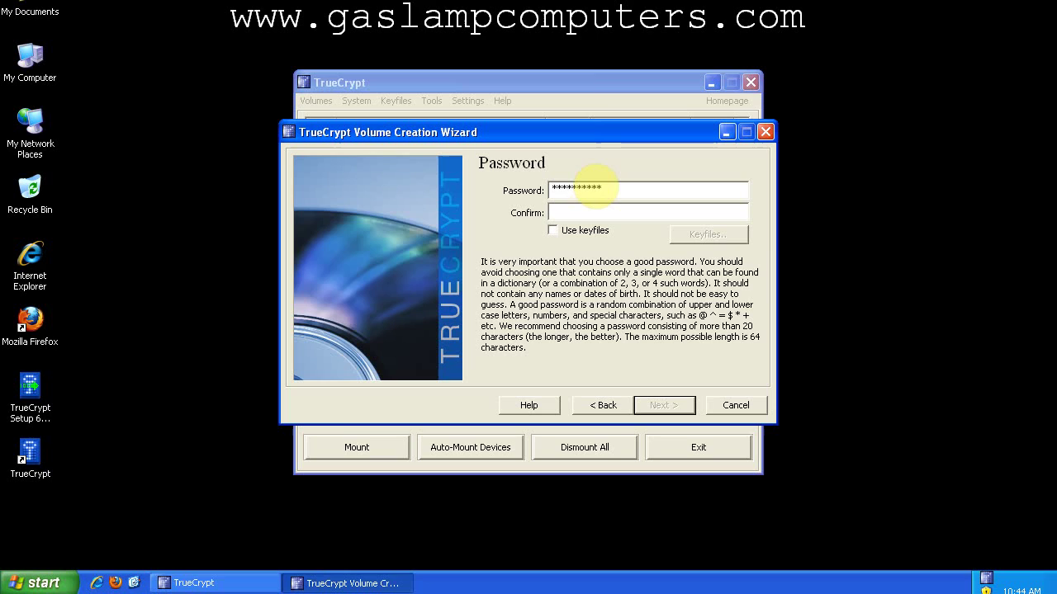
pyautogui.write('******')
pyautogui.press('BackSpace')
pyautogui.press('BackSpace')
pyautogui.press('BackSpace')
pyautogui.press('BackSpace')
pyautogui.press('BackSpace')
pyautogui.press('BackSpace')
pyautogui.press('BackSpace')
pyautogui.press('BackSpace')
pyautogui.press('BackSpace')
pyautogui.press('BackSpace')
pyautogui.press('BackSpace')
pyautogui.press('BackSpace')
pyautogui.press('BackSpace')
pyautogui.press('BackSpace')
pyautogui.press('BackSpace')
pyautogui.press('BackSpace')
pyautogui.write('******')
pyautogui.write('**')
pyautogui.write('***********')
pyautogui.write('****')
pyautogui.click(559, 213)
pyautogui.write('******')
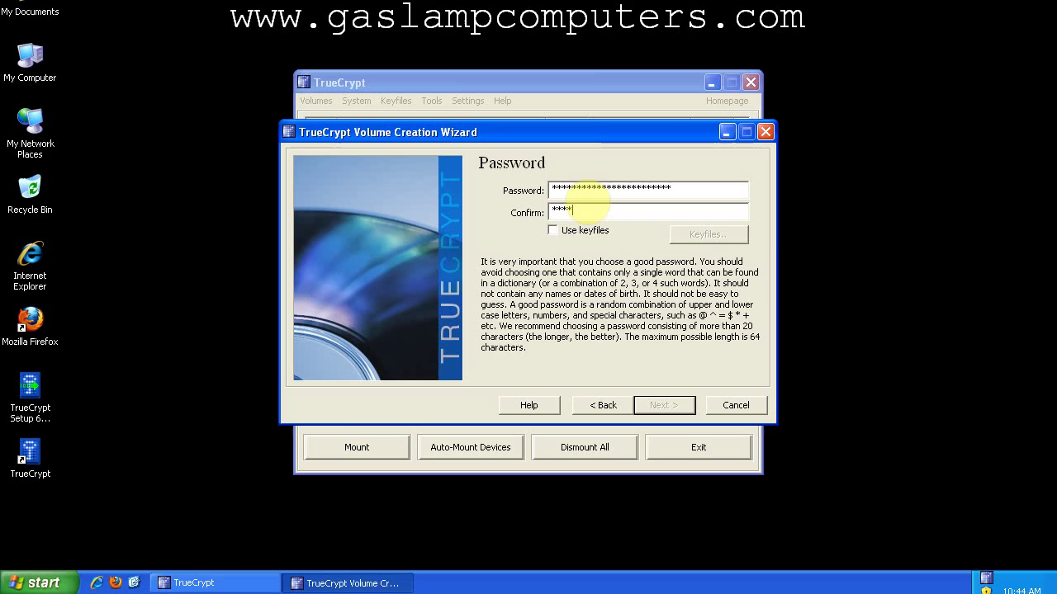
pyautogui.write('******************')
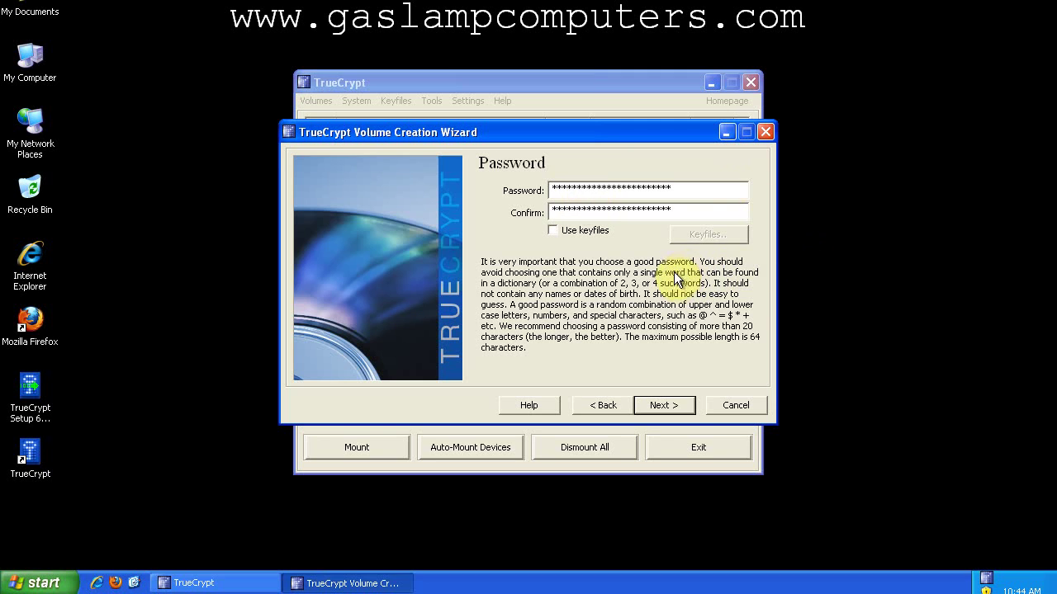
pyautogui.click(677, 404)
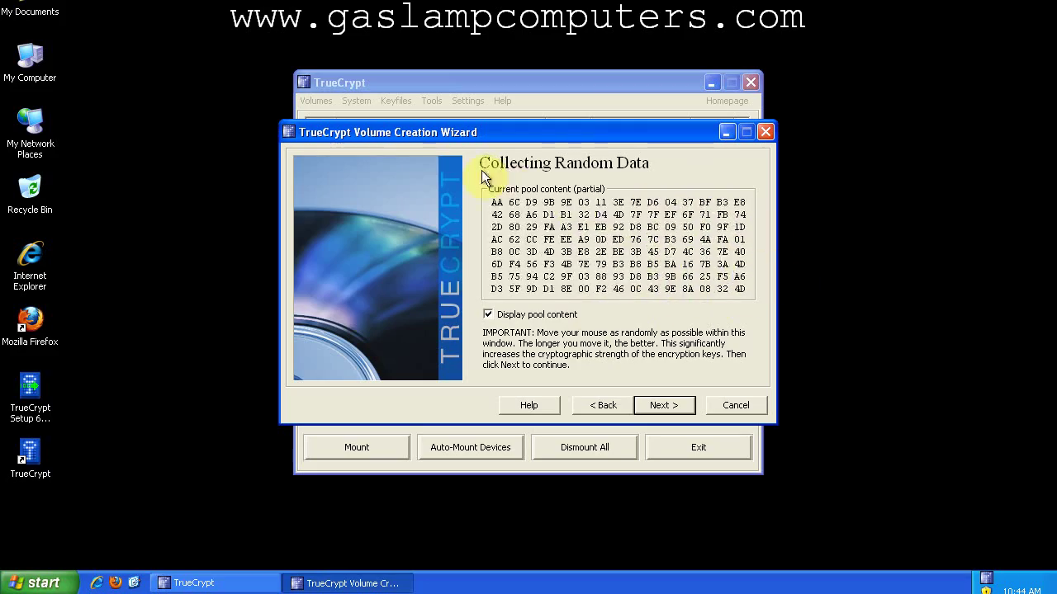
# Generate the keys and save the rescue image TrueCrypt Rescue Disk.iso to My Documents.
pyautogui.click(664, 405)
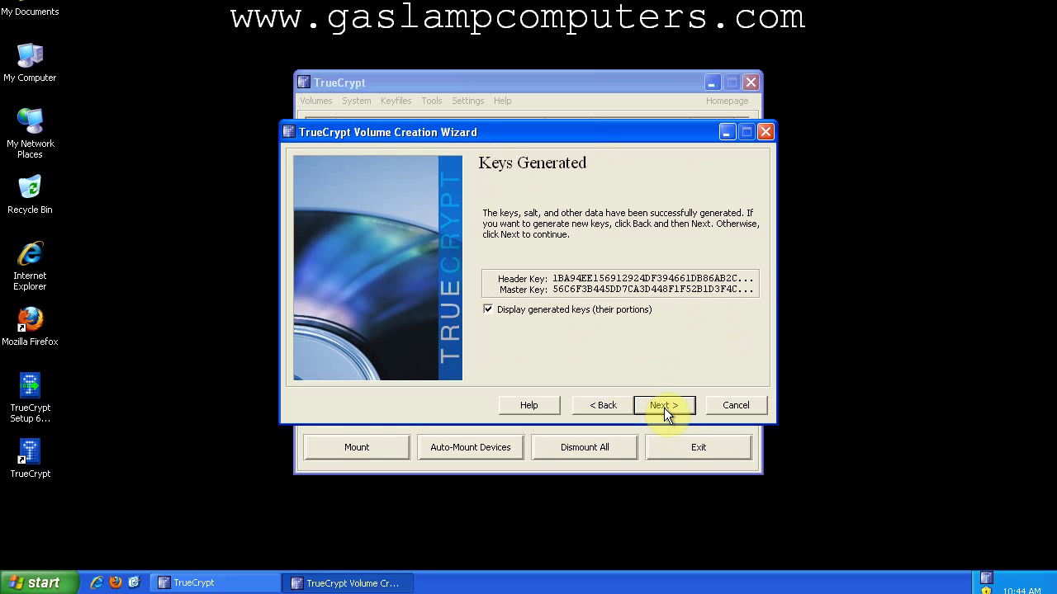
pyautogui.click(664, 406)
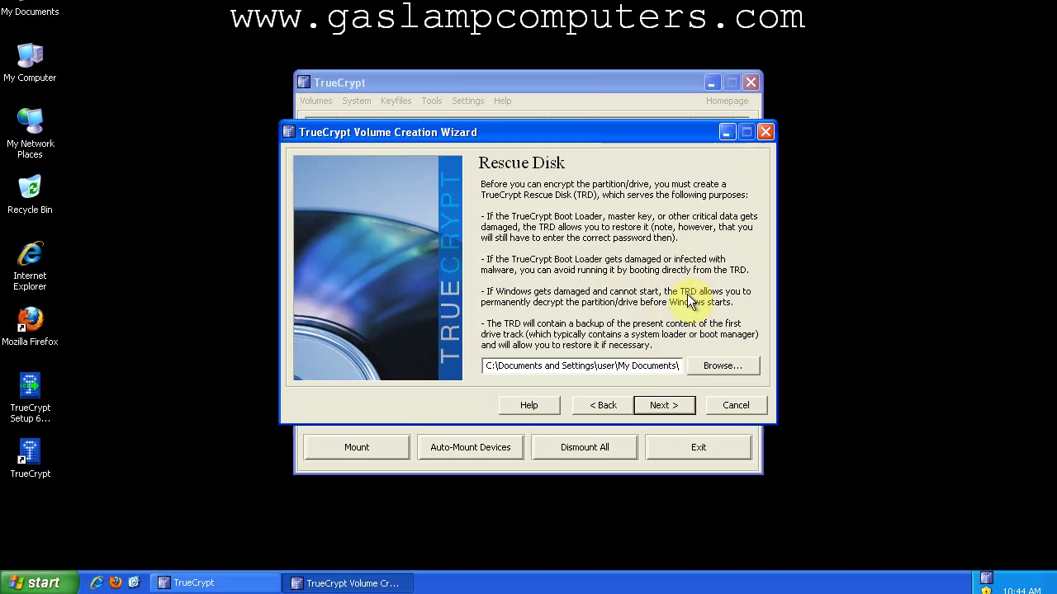
pyautogui.click(671, 406)
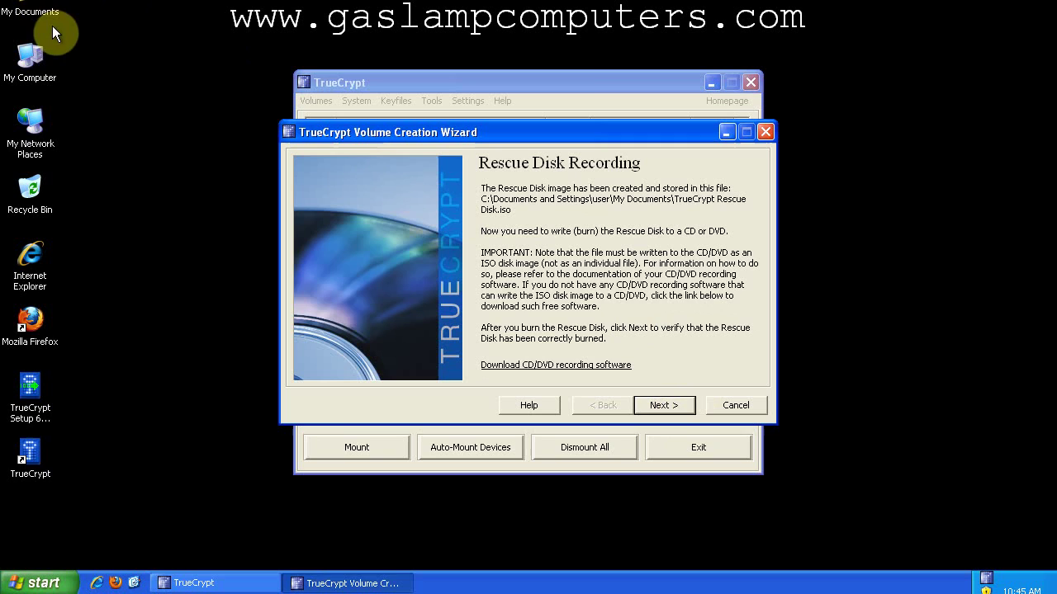
# Mount TrueCrypt Rescue Disk.iso from My Documents as virtual drive X:.
pyautogui.click(52, 29)
pyautogui.doubleClick(31, 10)
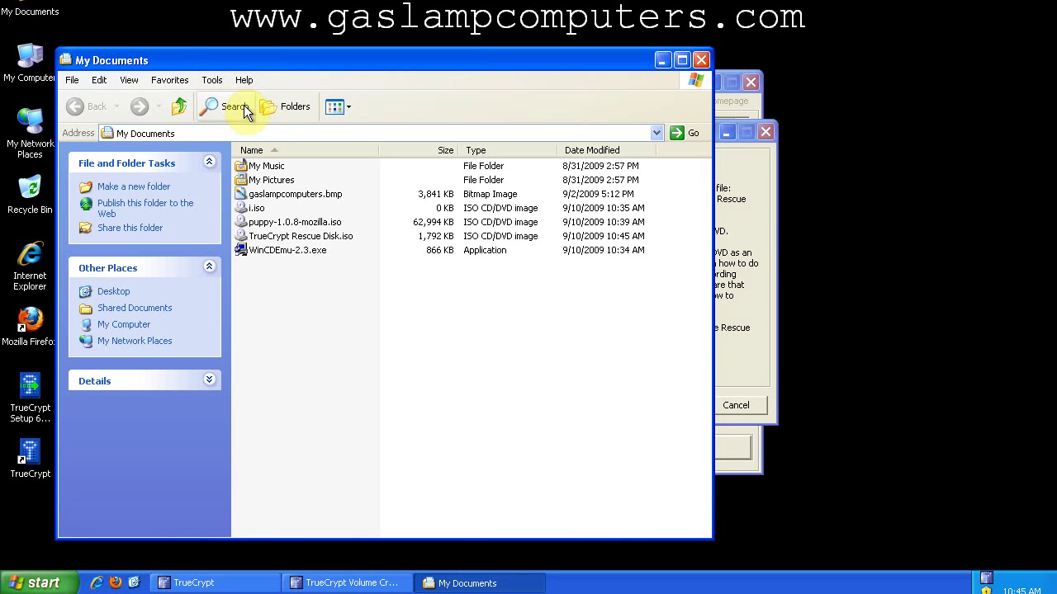
pyautogui.rightClick(296, 235)
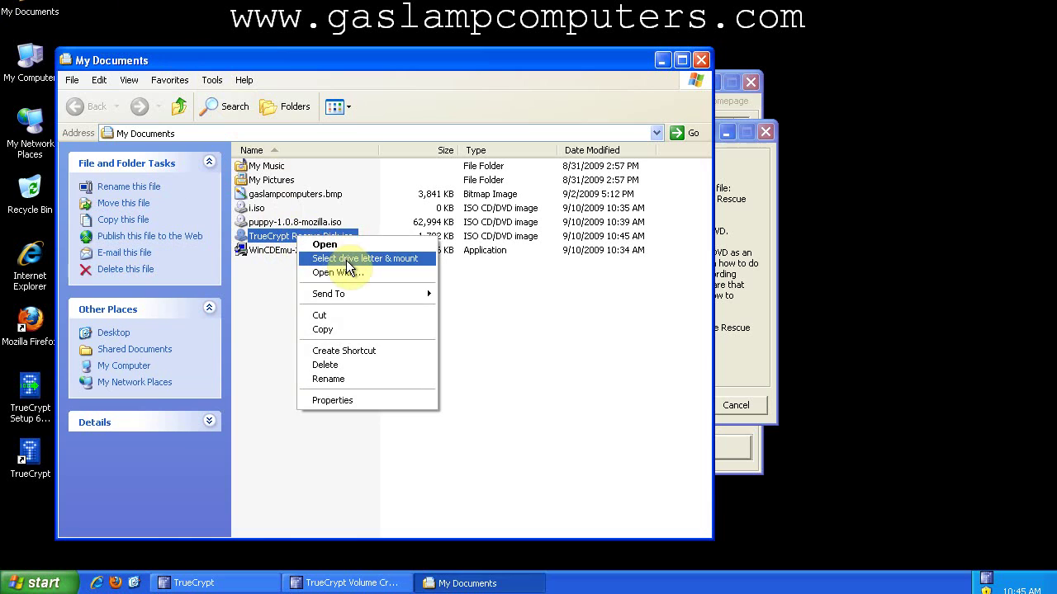
pyautogui.click(346, 260)
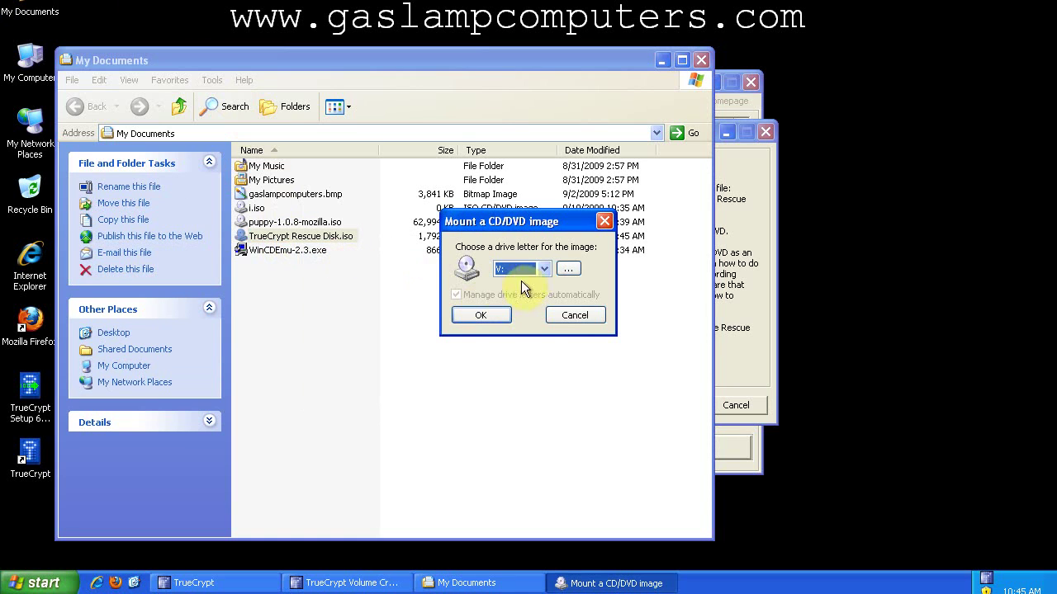
pyautogui.click(531, 275)
pyautogui.click(512, 483)
pyautogui.click(492, 315)
pyautogui.click(746, 223)
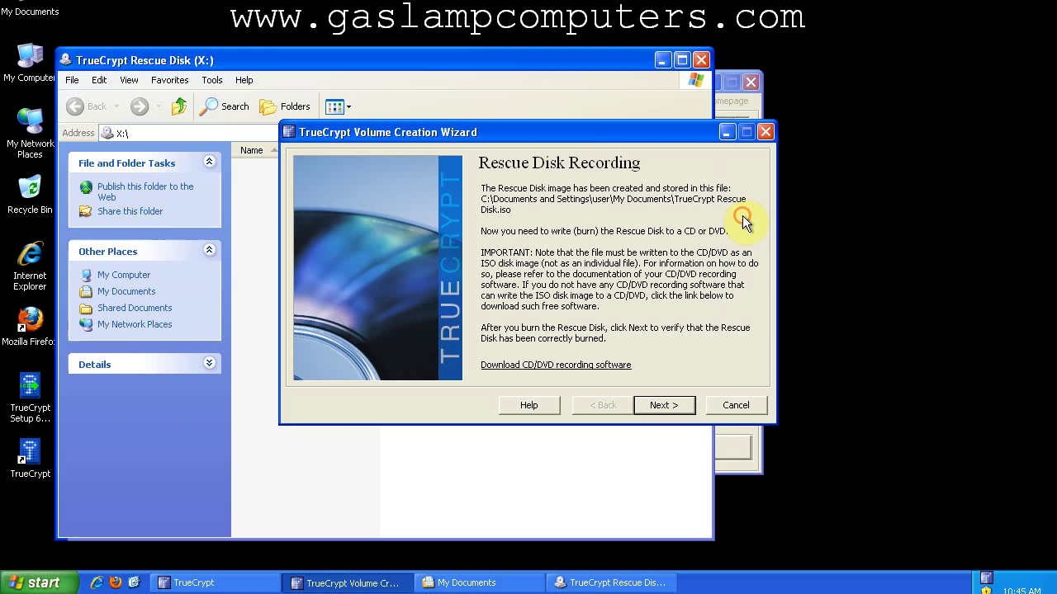
# Verify the mounted rescue disk and leave wipe mode at None (fastest).
pyautogui.click(662, 405)
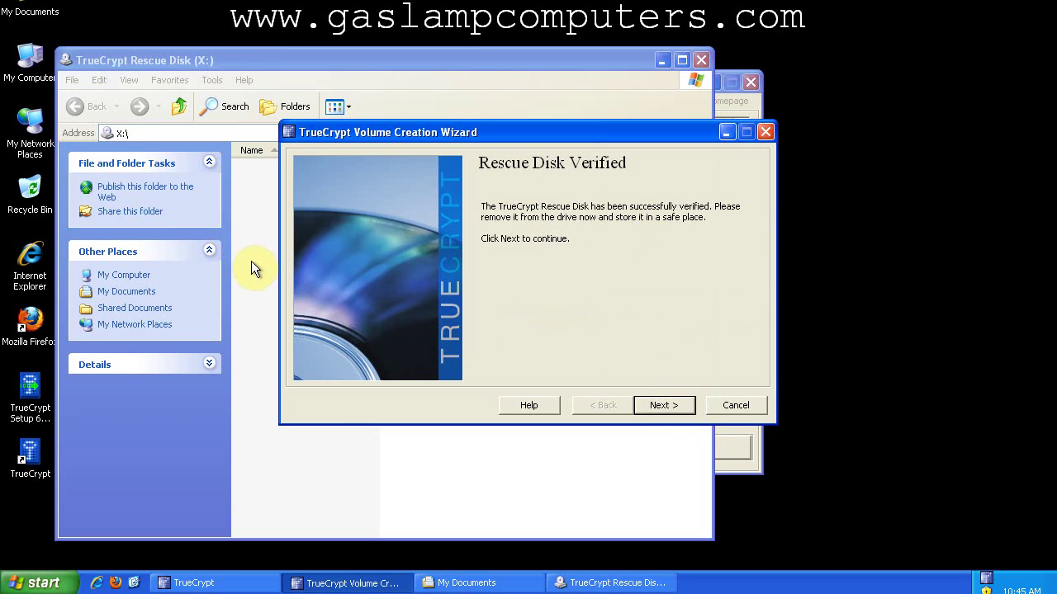
pyautogui.click(672, 406)
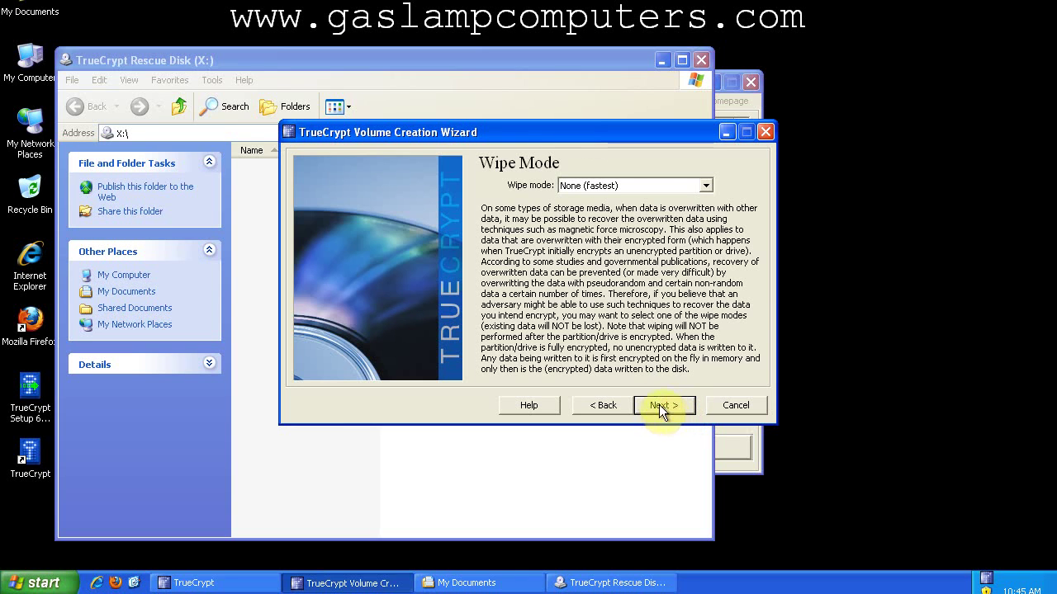
pyautogui.click(609, 188)
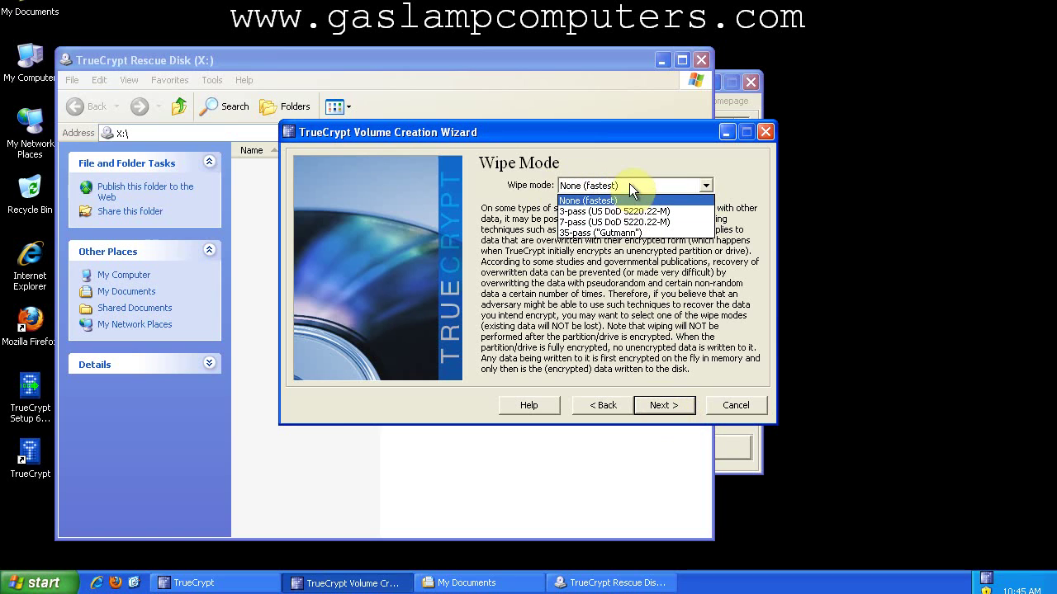
pyautogui.click(629, 185)
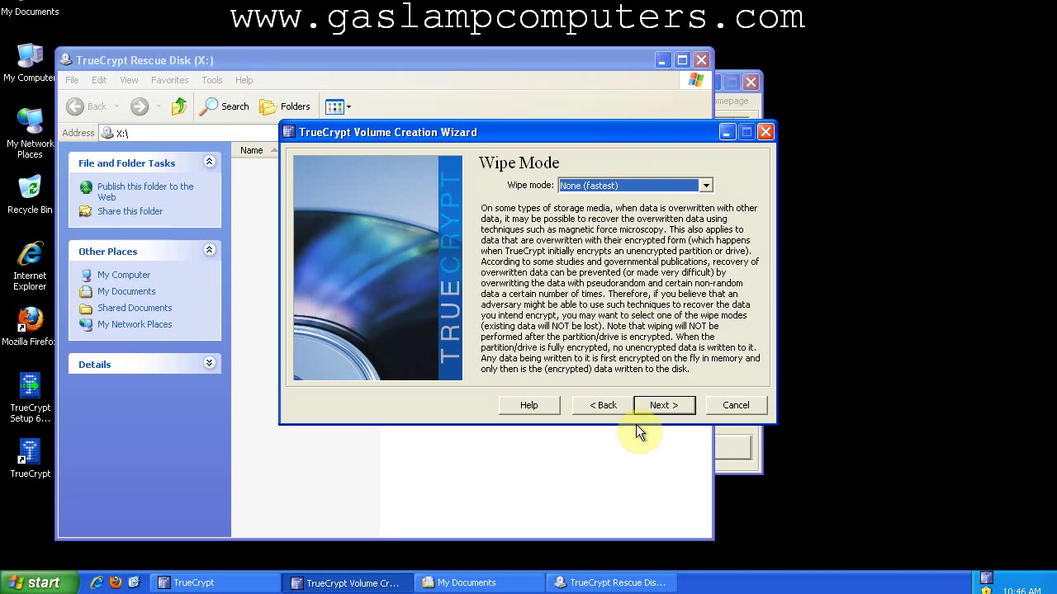
pyautogui.click(657, 407)
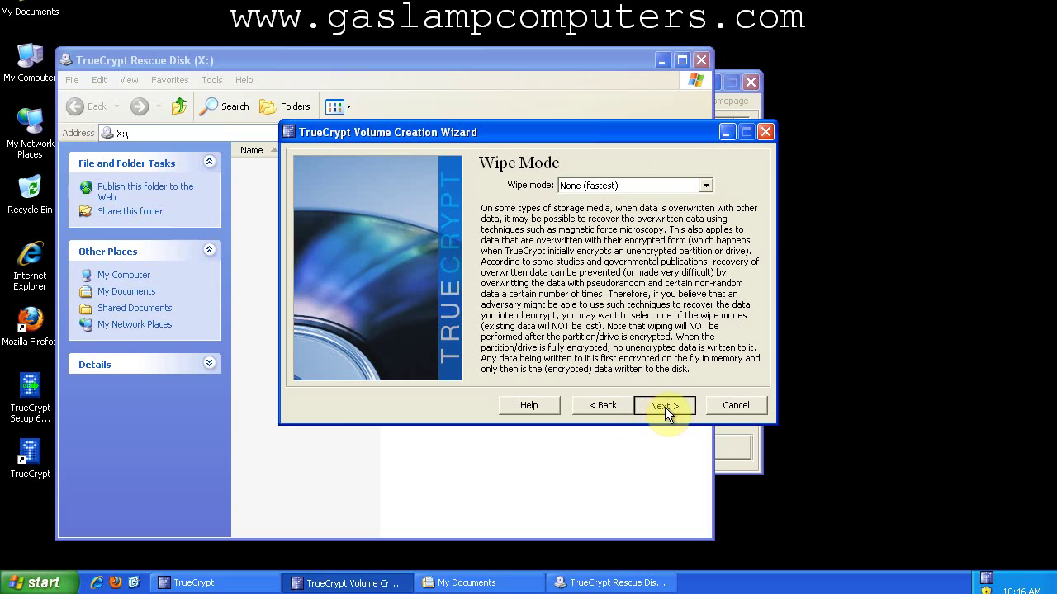
pyautogui.click(667, 407)
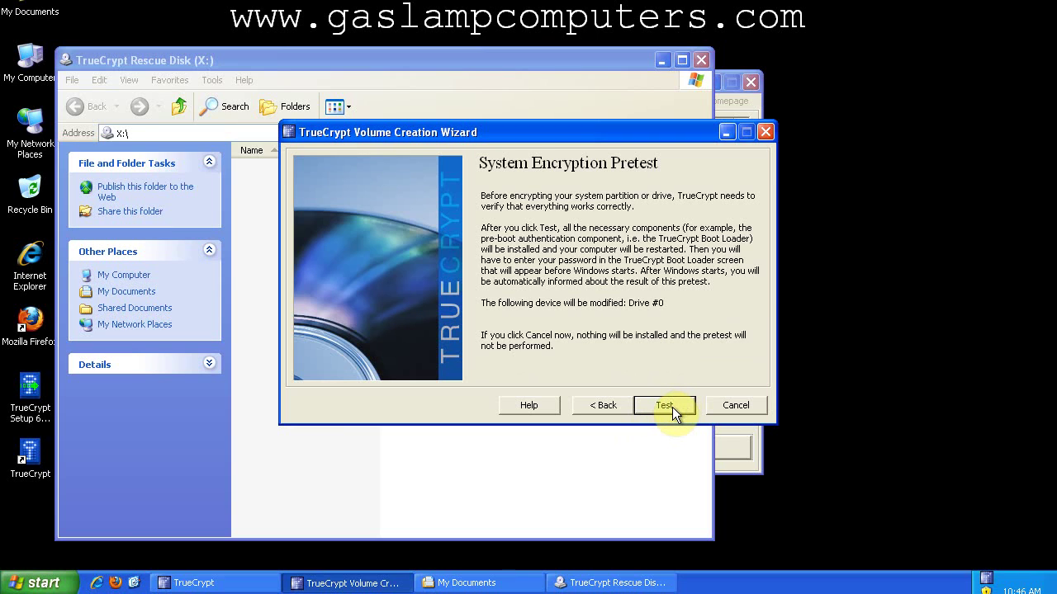
# Start the system encryption pretest, dismiss its notes, and restart the computer now.
pyautogui.click(672, 407)
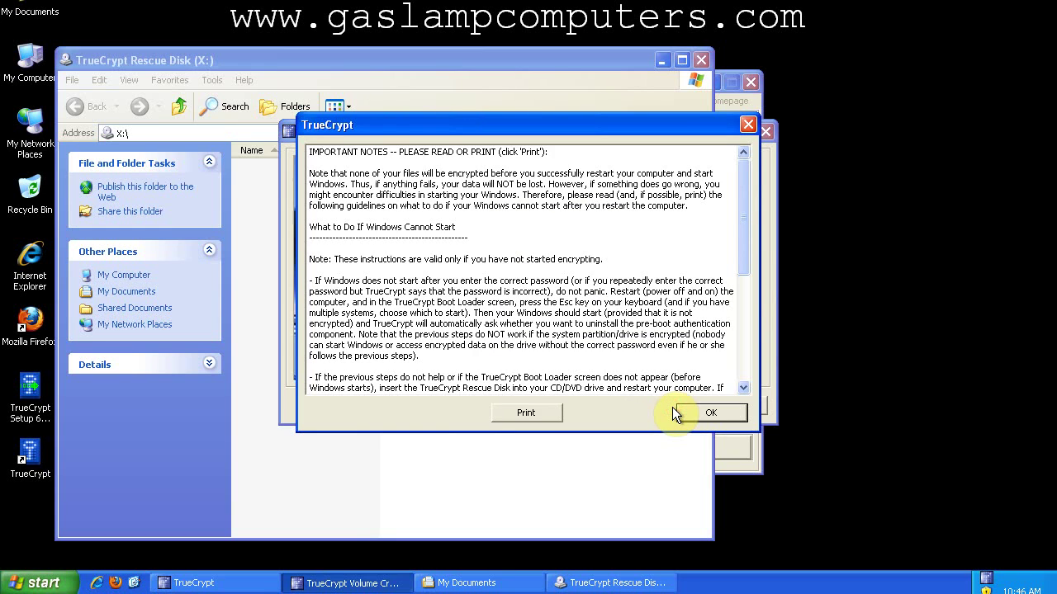
pyautogui.click(703, 410)
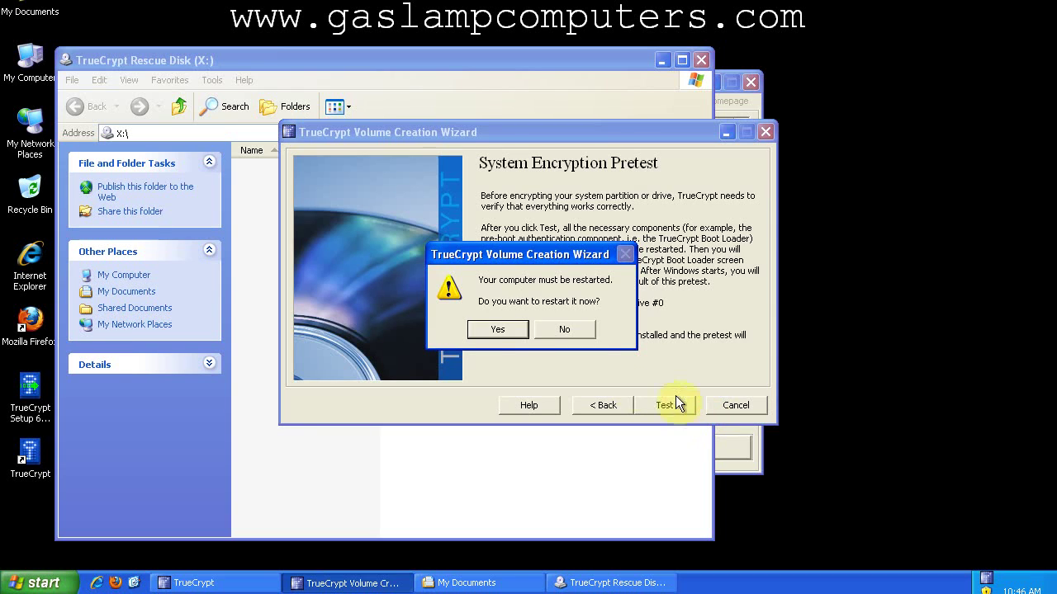
pyautogui.click(500, 330)
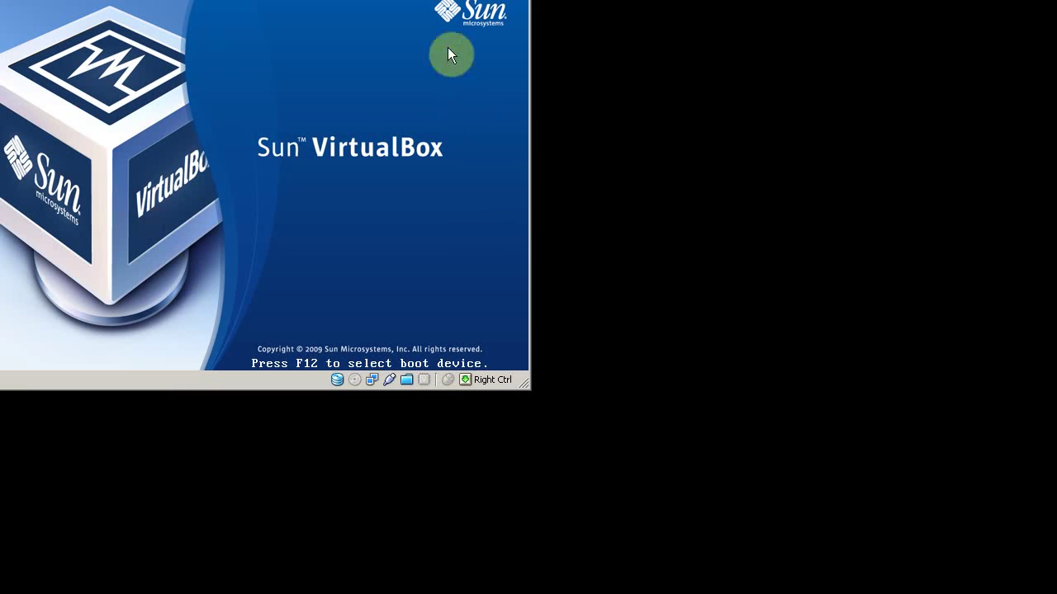
# Enter the password at the TrueCrypt Boot Loader prompt so Windows boots.
pyautogui.moveTo(425, 0); pyautogui.dragTo(466, 39)
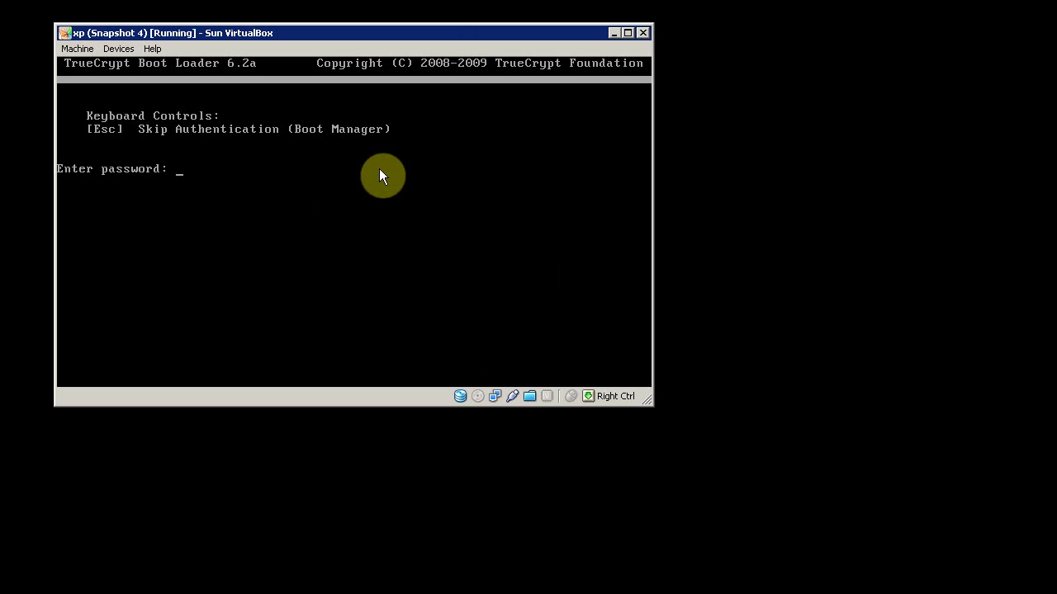
pyautogui.write('*******')
pyautogui.press('BackSpace')
pyautogui.press('BackSpace')
pyautogui.press('BackSpace')
pyautogui.press('BackSpace')
pyautogui.press('BackSpace')
pyautogui.press('BackSpace')
pyautogui.press('BackSpace')
pyautogui.press('BackSpace')
pyautogui.write('************************')
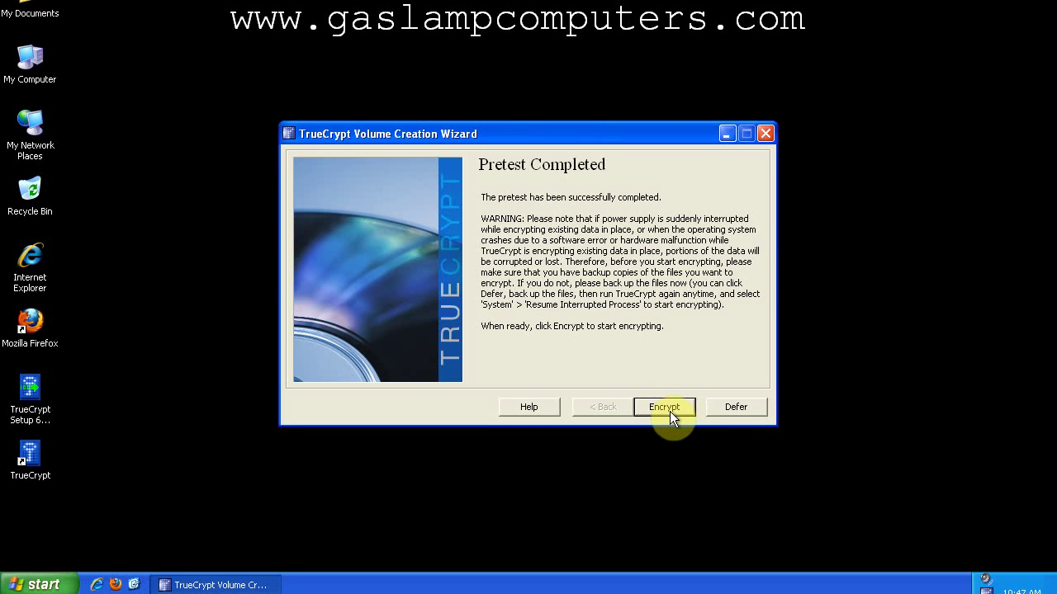
# Start encrypting the system drive and dismiss the rescue disk notes.
pyautogui.click(670, 411)
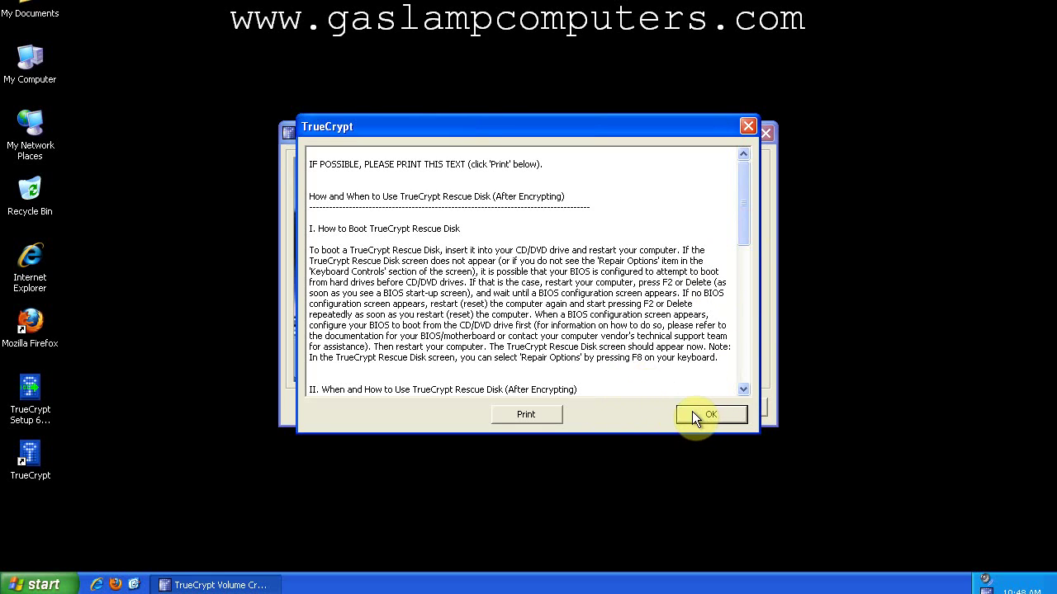
pyautogui.moveTo(744, 203)
pyautogui.mouseDown()
pyautogui.moveTo(745, 342)
pyautogui.moveTo(751, 187)
pyautogui.mouseUp()
pyautogui.click(691, 418)
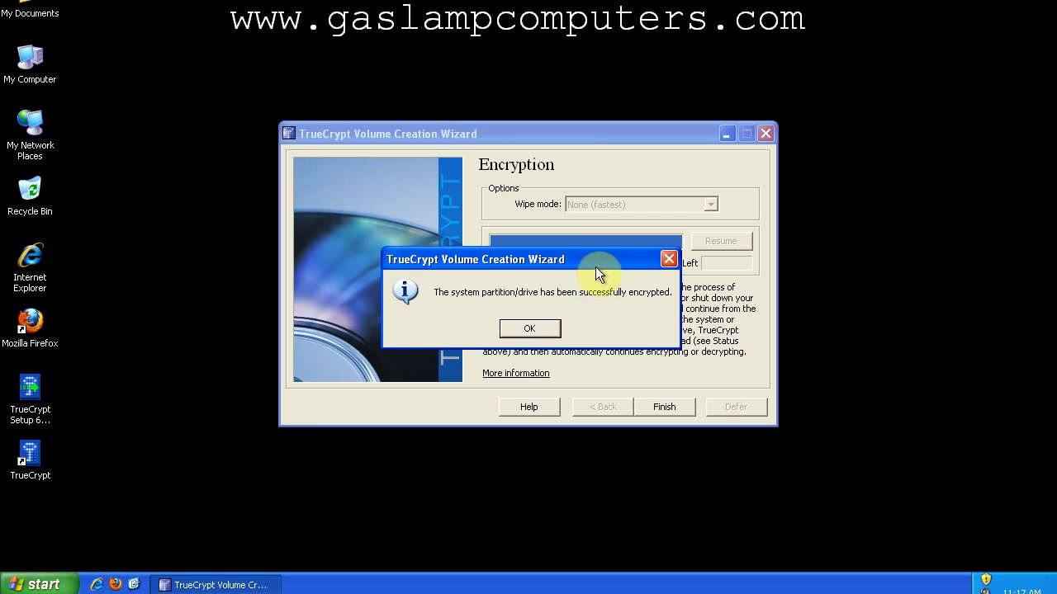
# Dismiss the encryption-complete message, close the TrueCrypt wizard, and restart Windows XP.
pyautogui.click(529, 330)
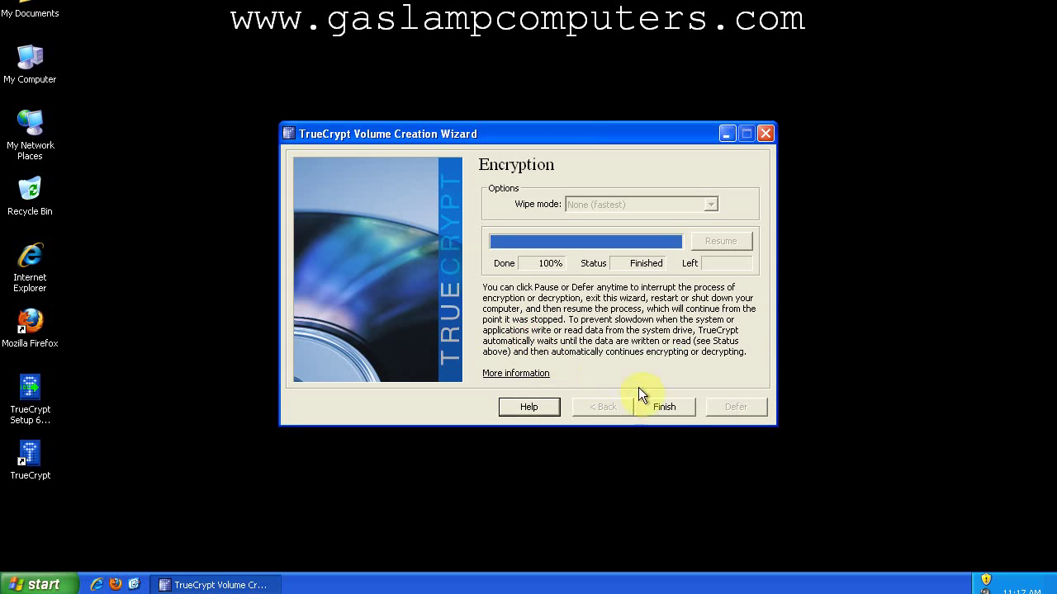
pyautogui.click(660, 406)
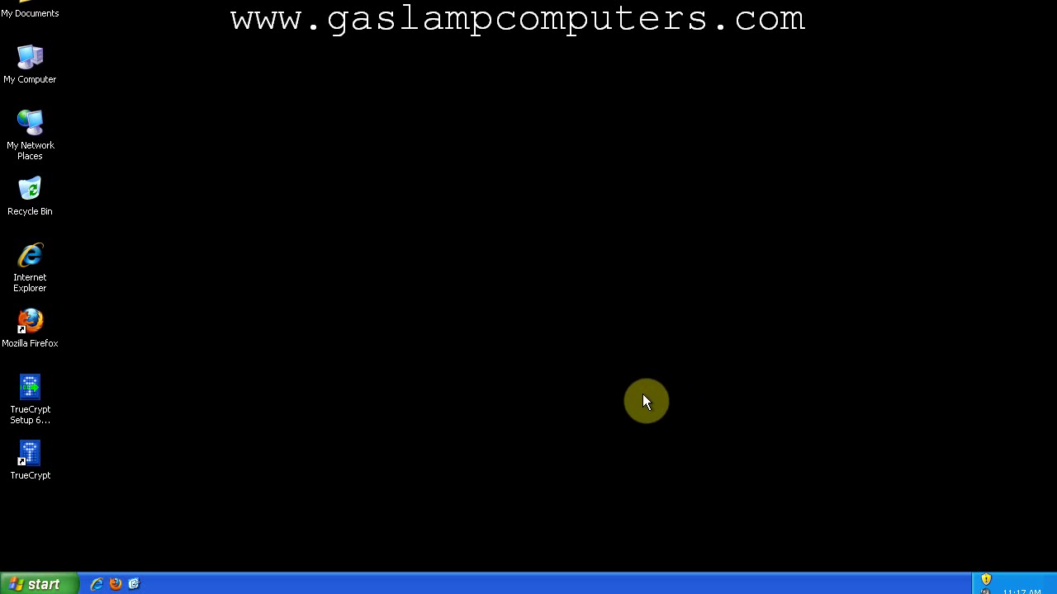
pyautogui.click(37, 584)
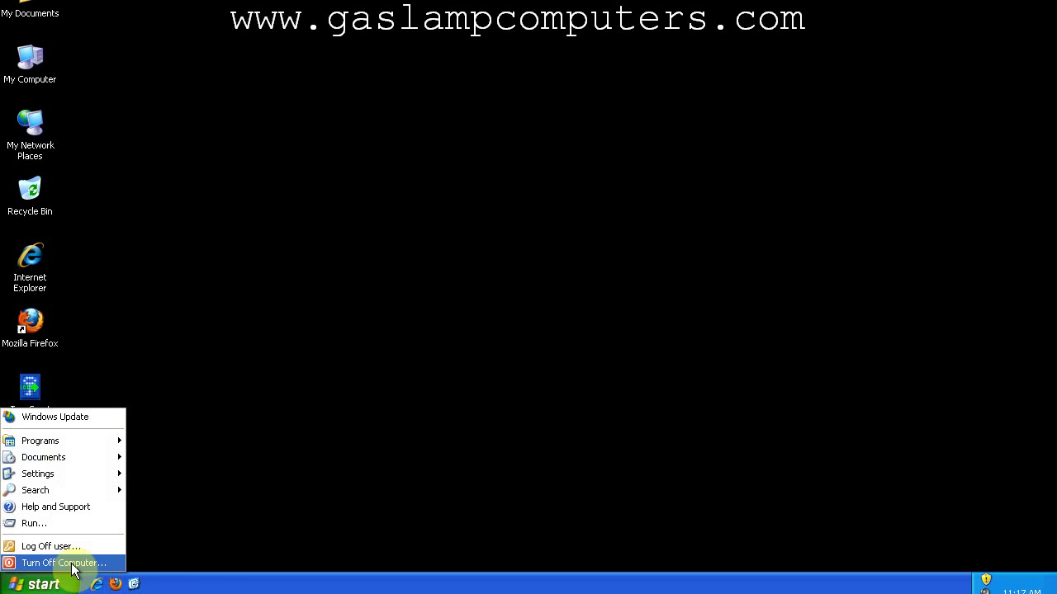
pyautogui.click(72, 561)
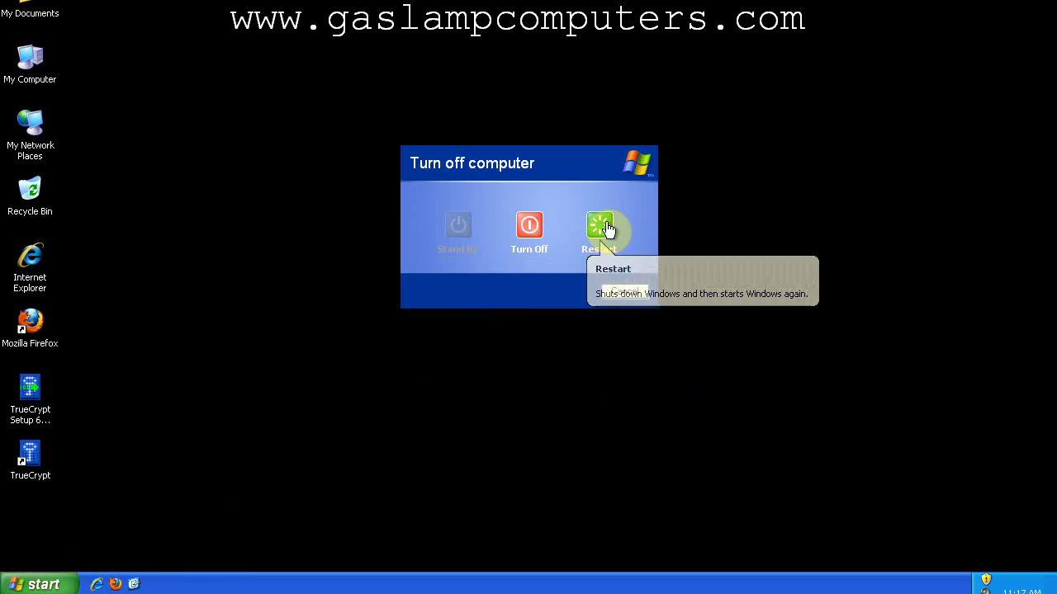
pyautogui.click(607, 230)
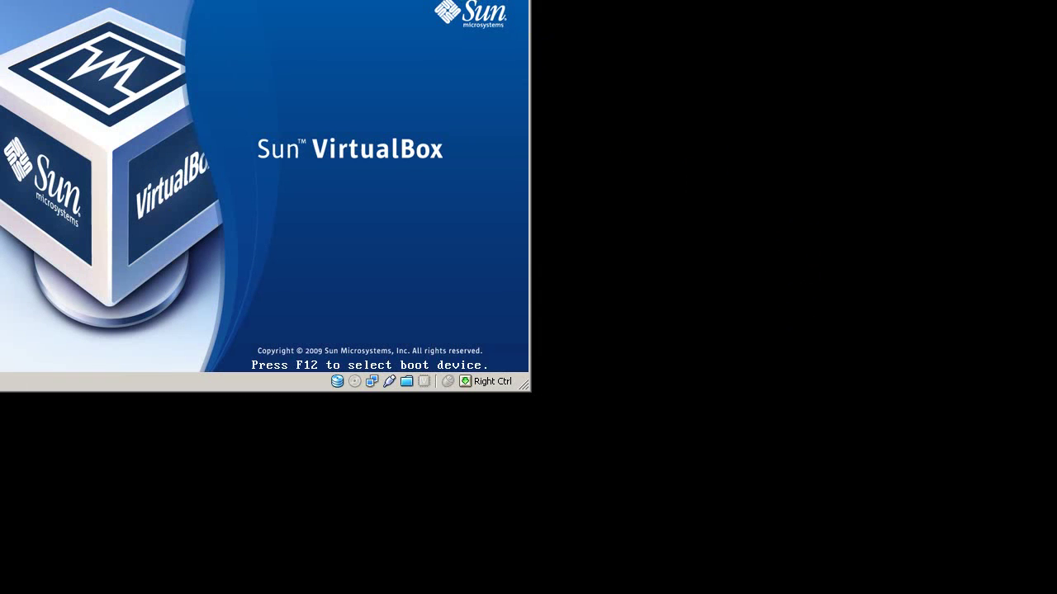
# Enter the boot password at the TrueCrypt Boot Loader 6.2a prompt, then retype it after the incorrect-password rejection.
pyautogui.moveTo(468, 0); pyautogui.dragTo(665, 93)
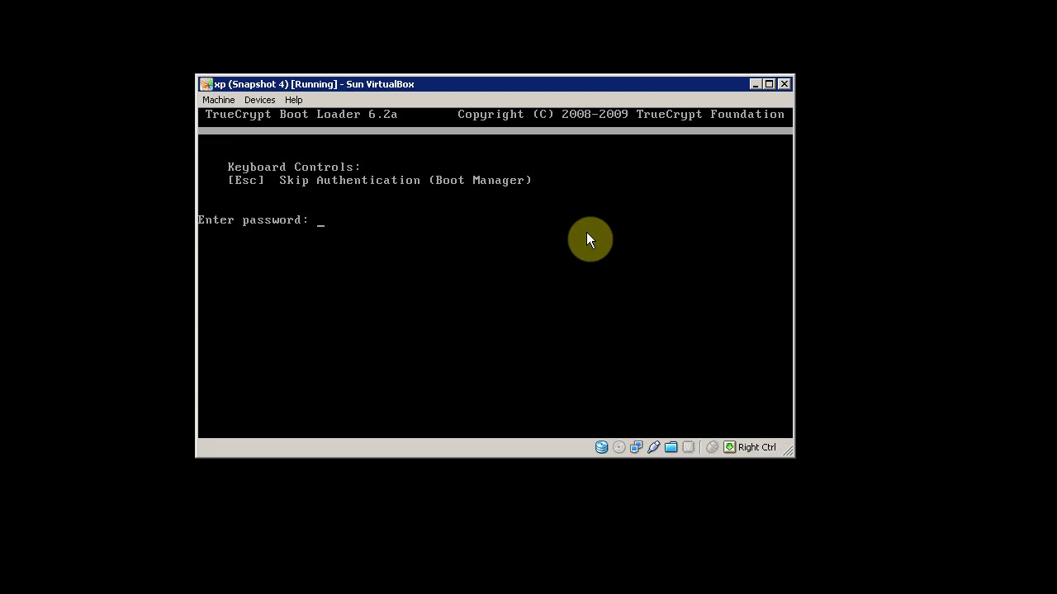
pyautogui.write('********')
pyautogui.press('BackSpace')
pyautogui.press('BackSpace')
pyautogui.press('BackSpace')
pyautogui.press('BackSpace')
pyautogui.press('BackSpace')
pyautogui.press('BackSpace')
pyautogui.press('BackSpace')
pyautogui.press('BackSpace')
pyautogui.write('********************')
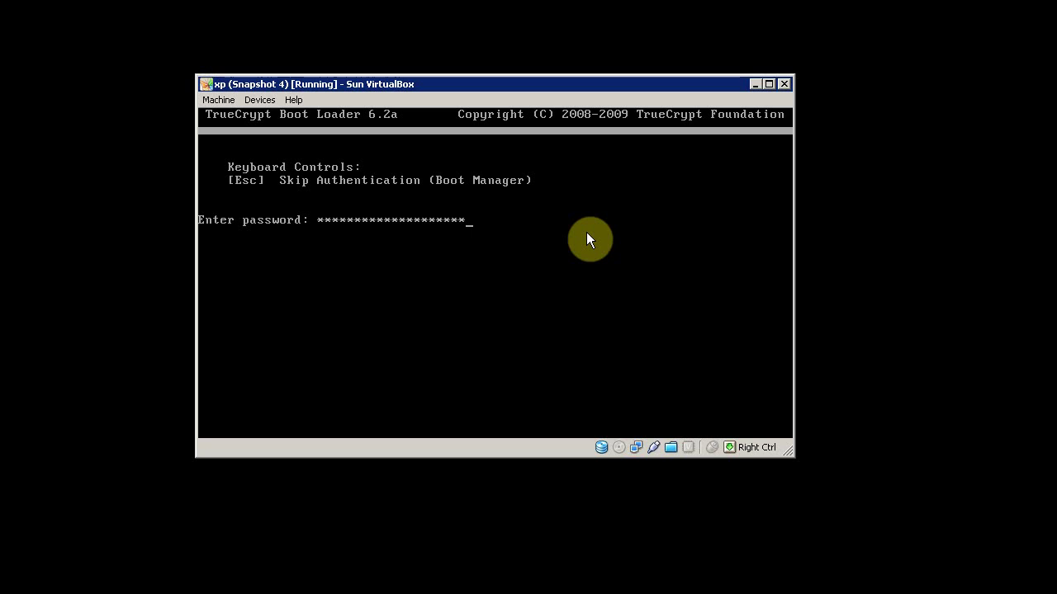
pyautogui.write('****')
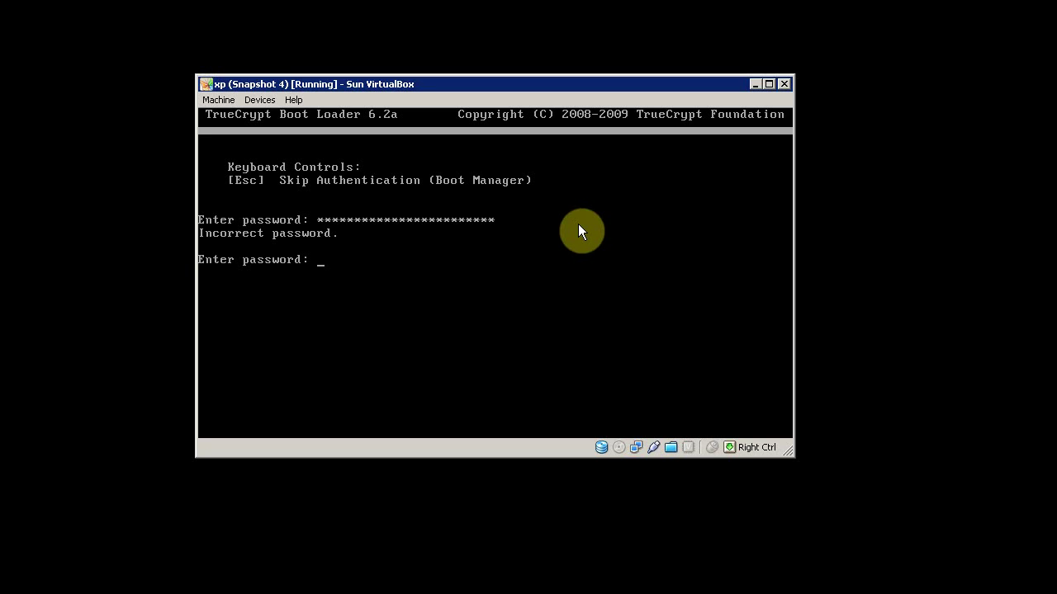
pyautogui.write('**********')
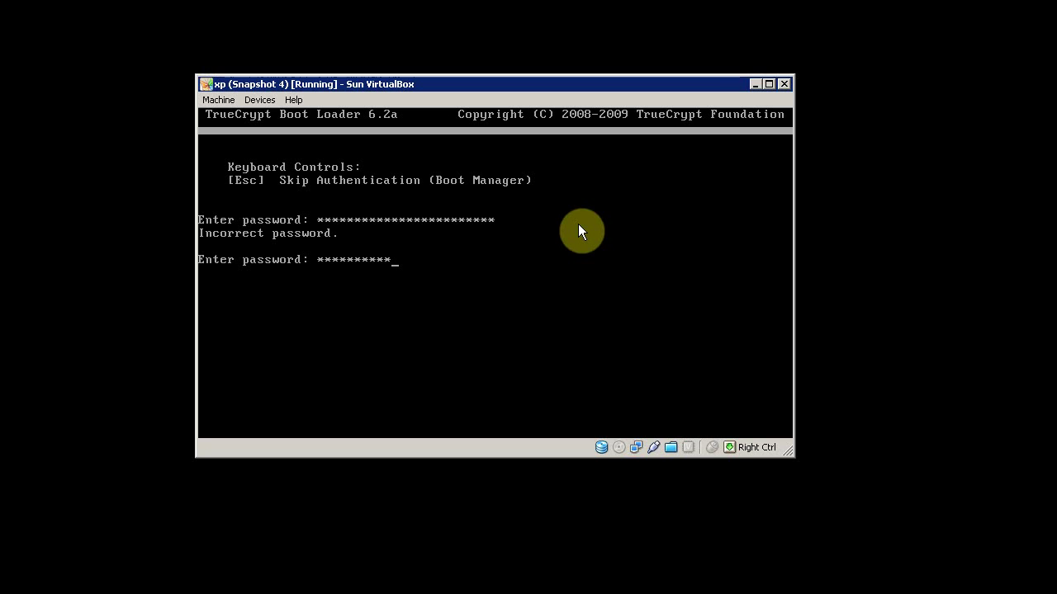
pyautogui.write('**************')
# Submit the boot password so Windows XP starts loading from the encrypted drive.
pyautogui.press('Return')
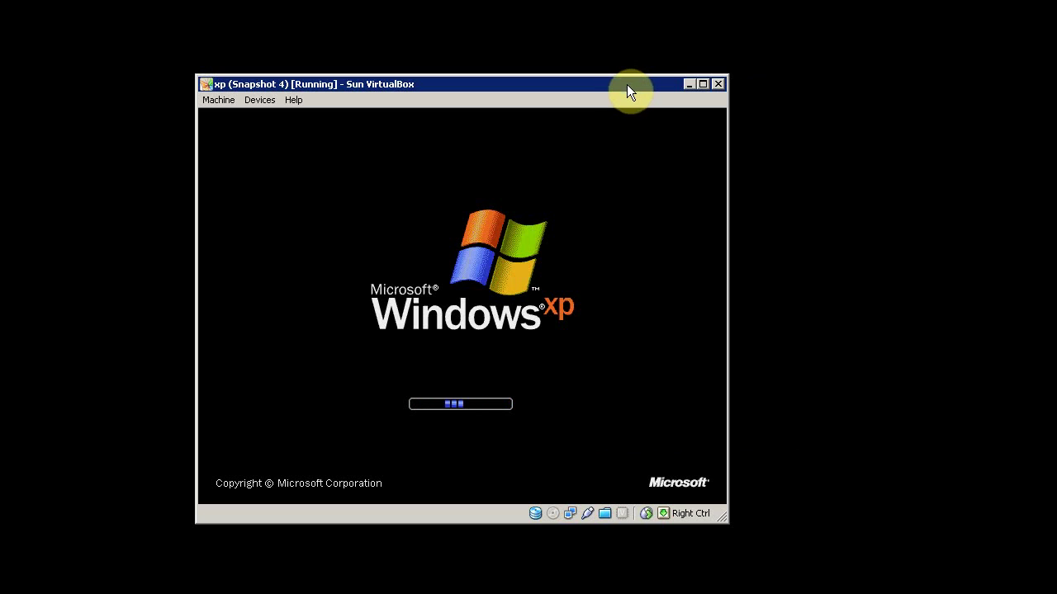
pyautogui.moveTo(637, 88); pyautogui.dragTo(658, 88)
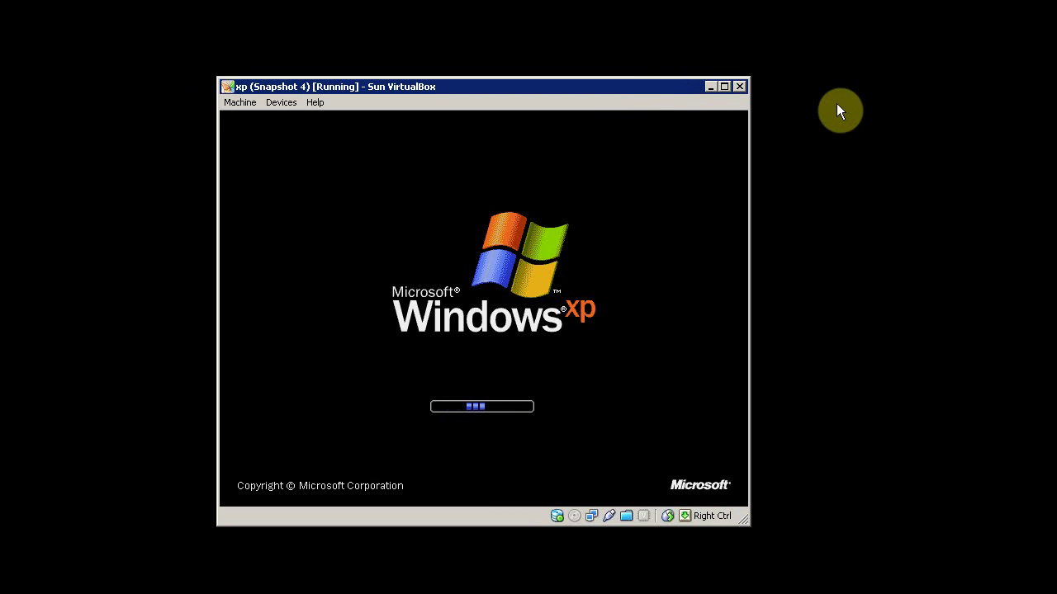